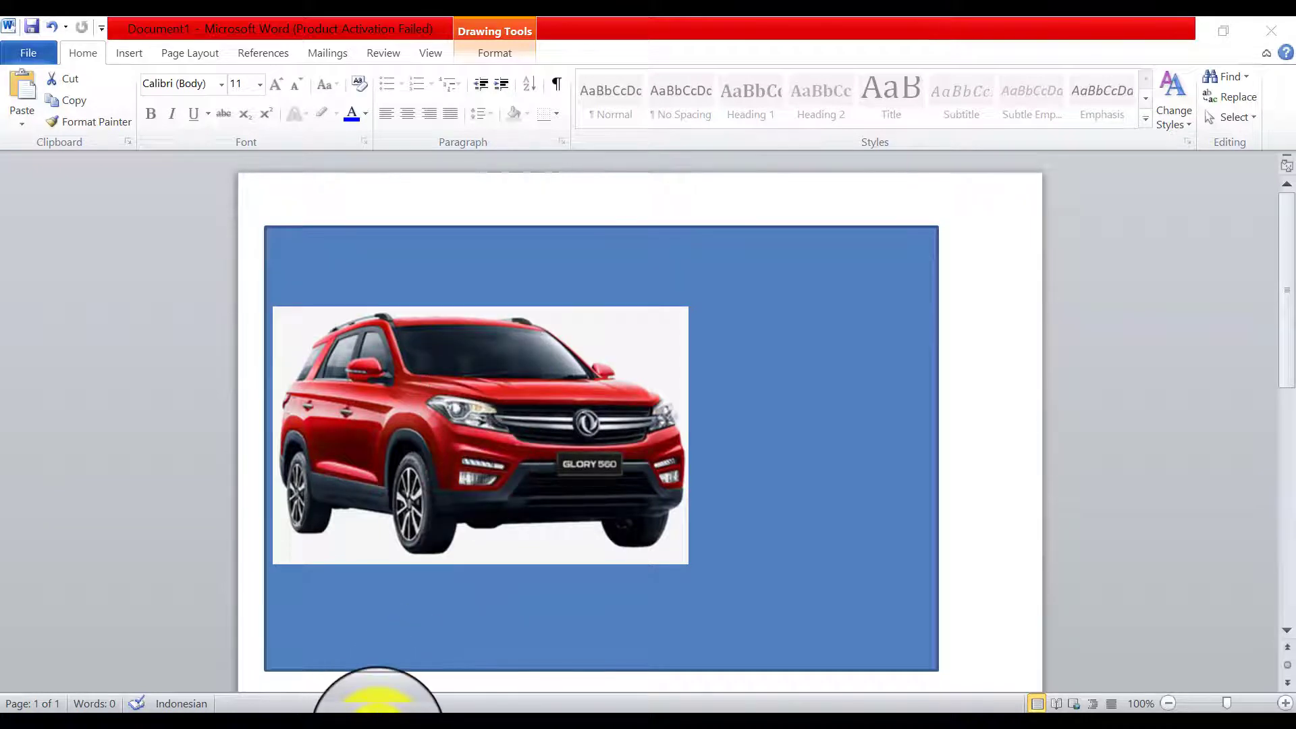
Switch to the blank Document2 and try to start a Screen Clipping from the screenshot options.
mouse_move(368, 723)
click(432, 647)
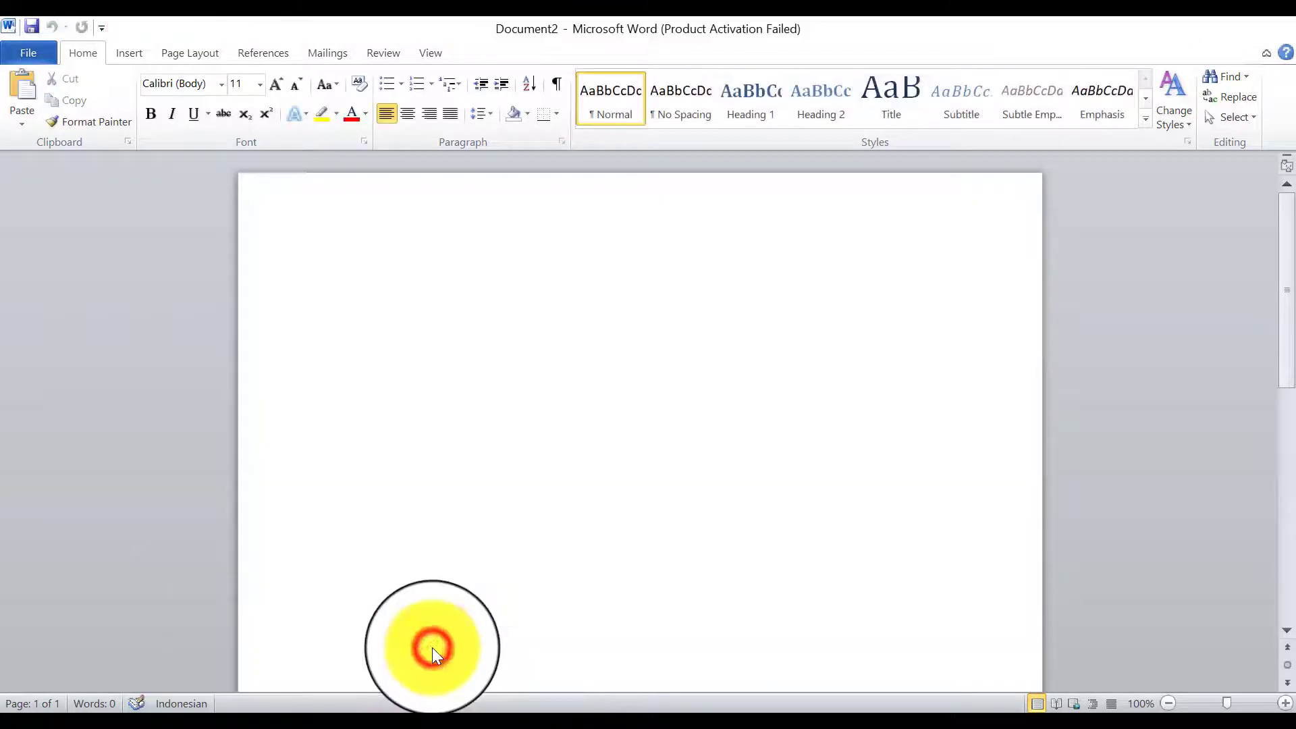
click(129, 54)
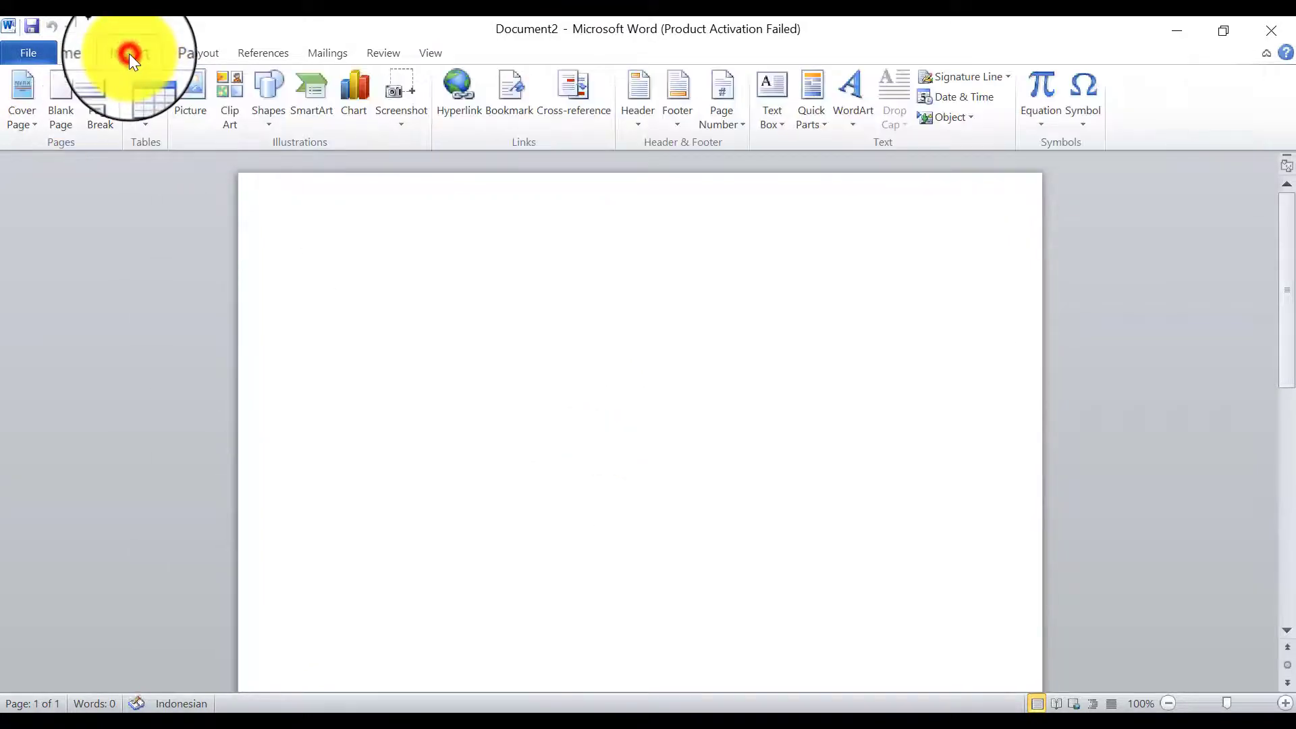
click(403, 111)
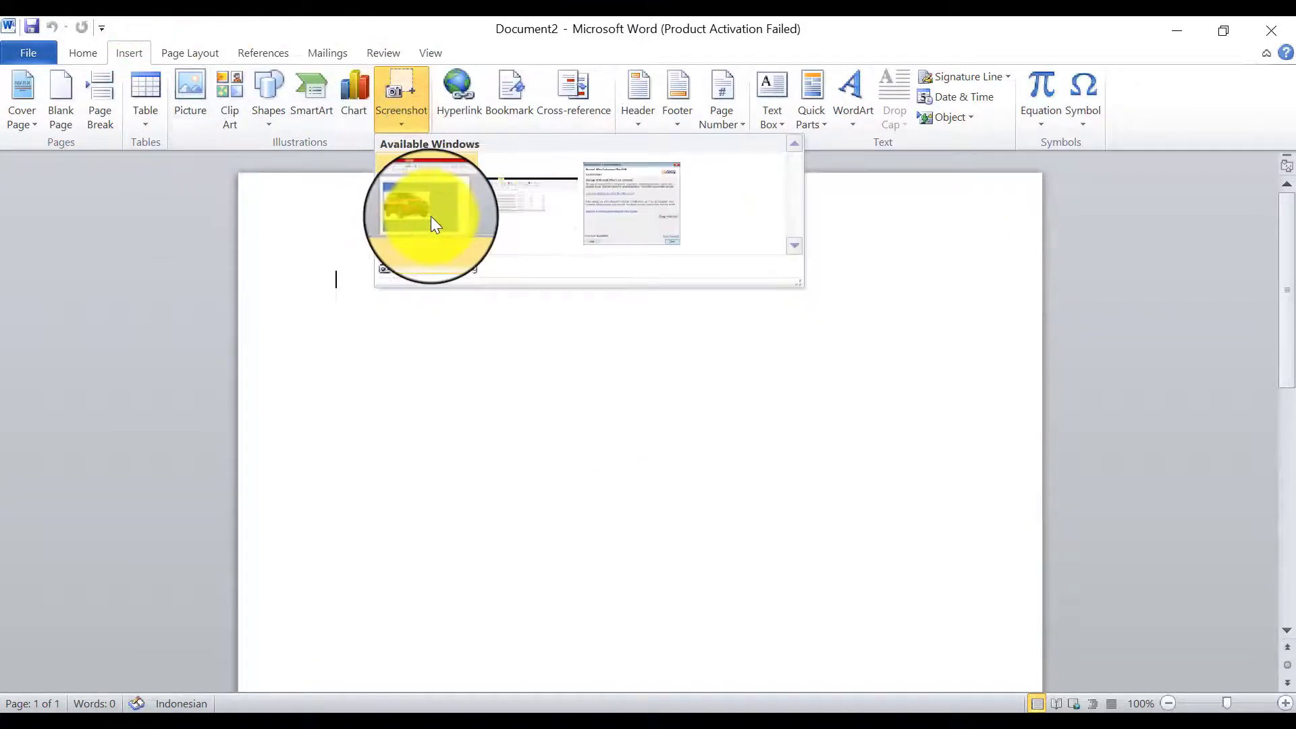
click(424, 273)
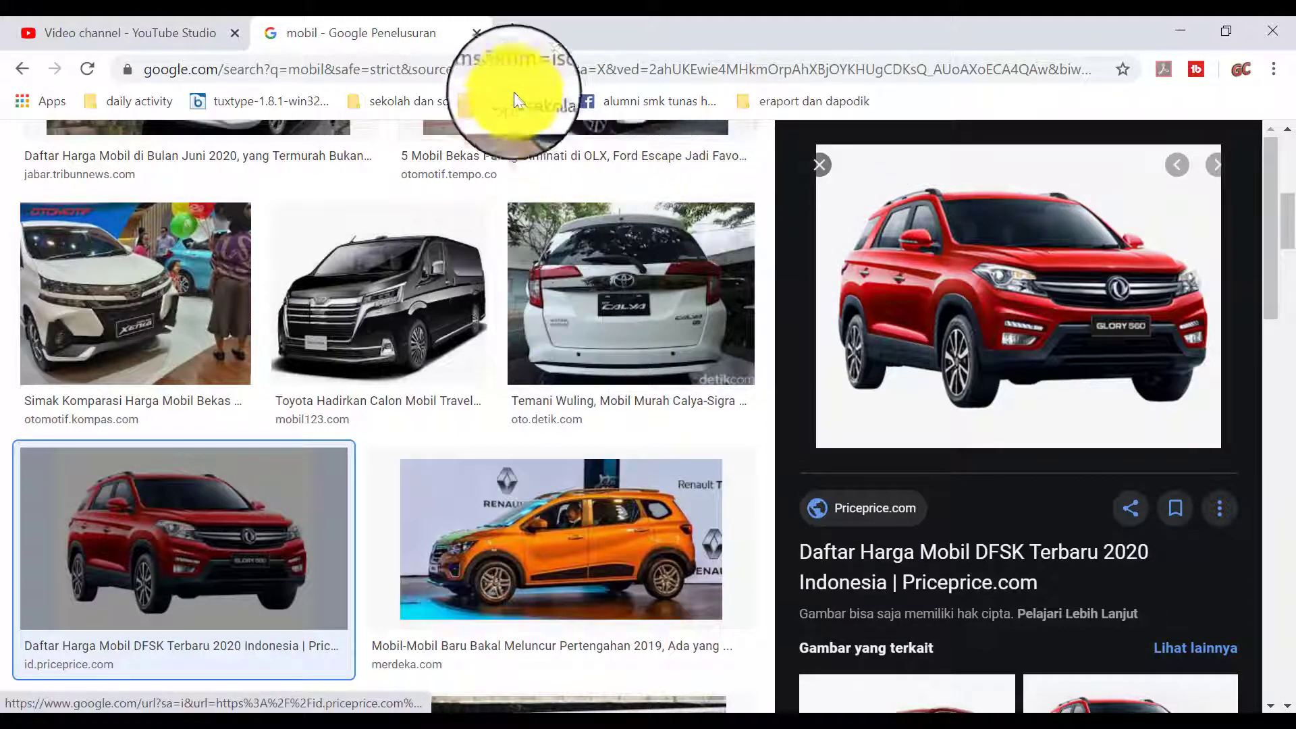
Search Google for "mobil" in the browser and show the image results.
click(520, 63)
text(mo)
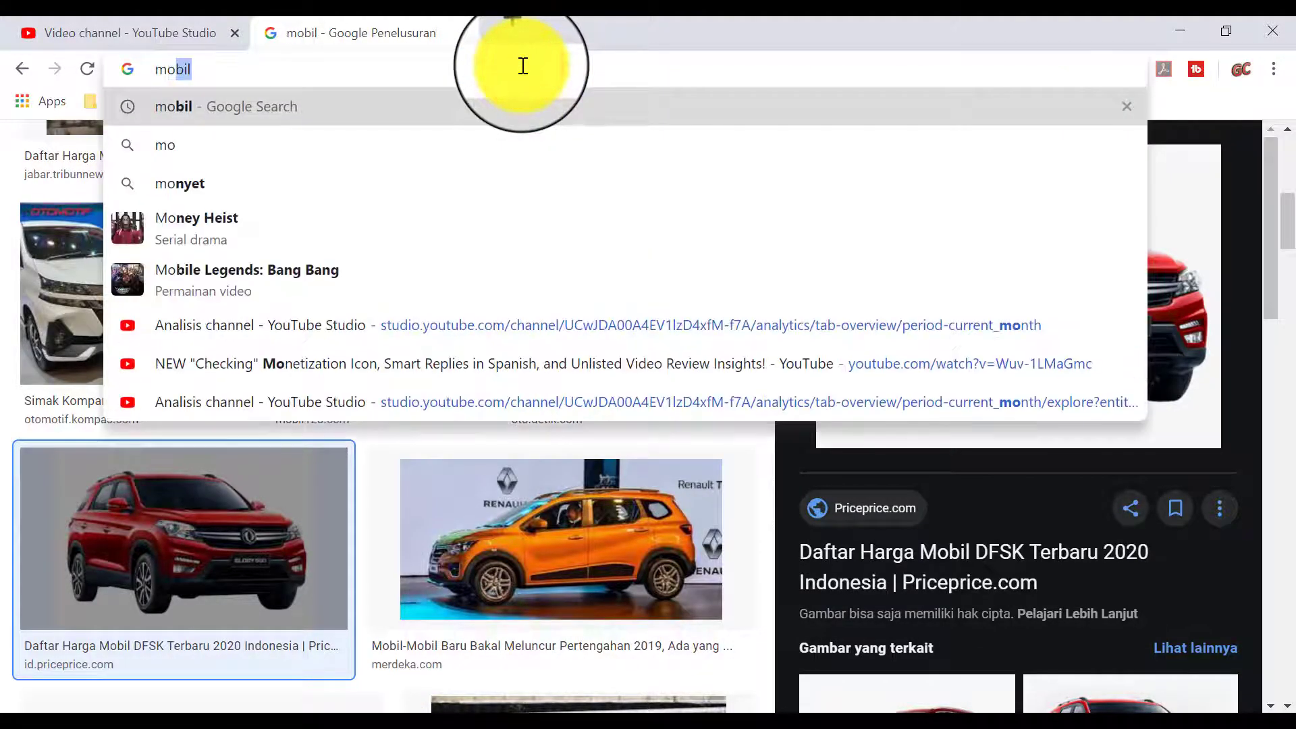
text(bil)
key(Return)
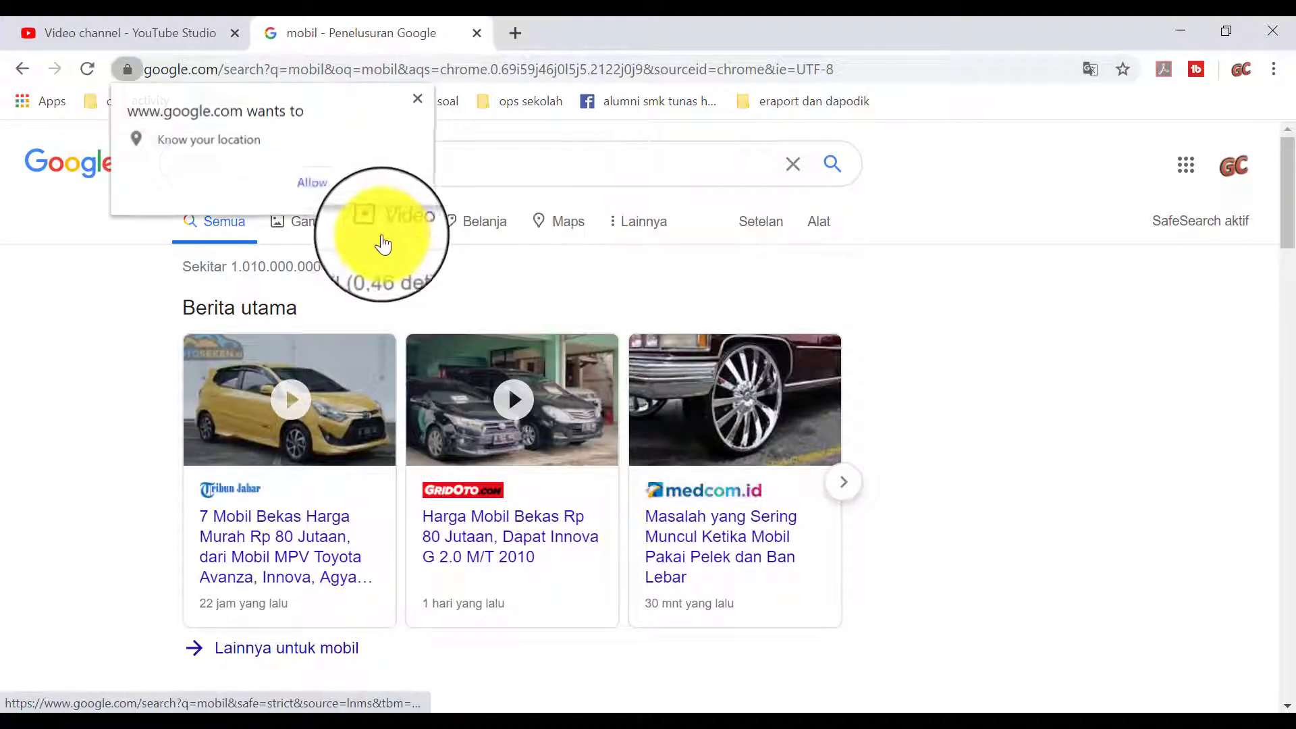
click(312, 230)
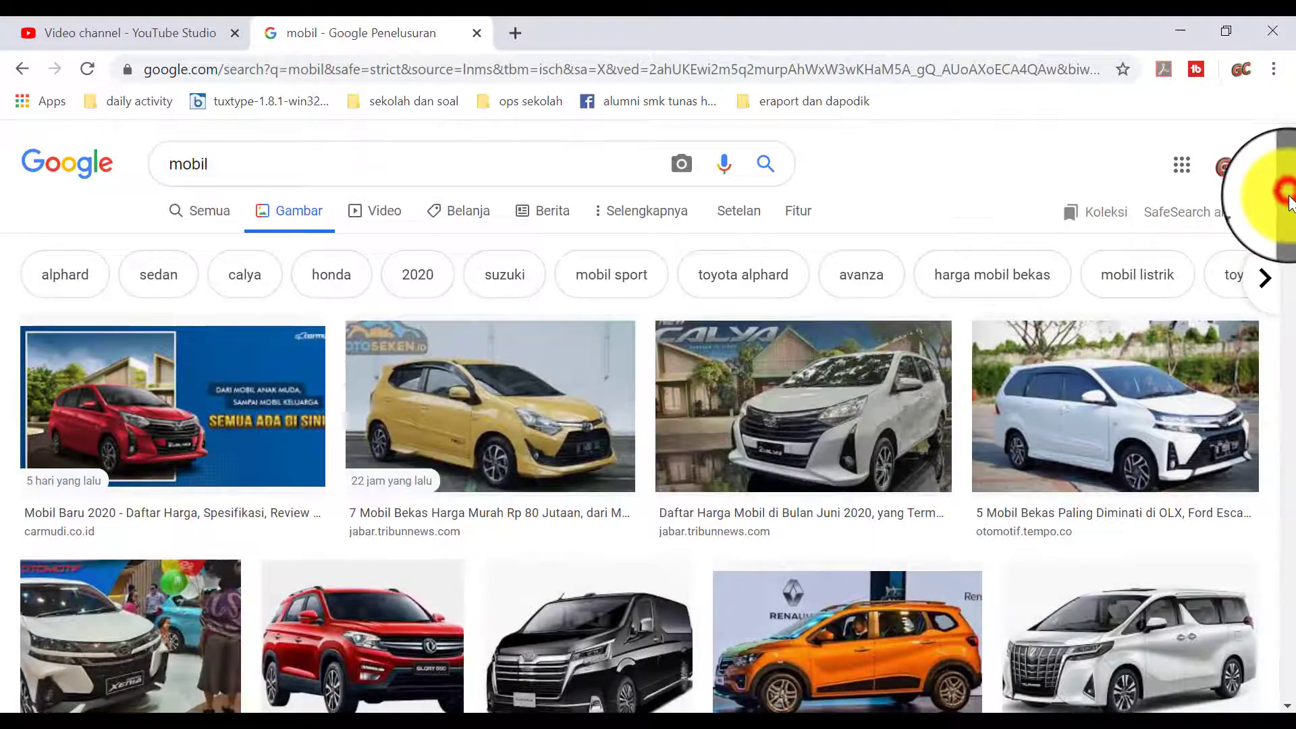
Browse the image results and open the preview of the silver Suzuki Ertiga picture from CNN Indonesia.
scroll(1290, 203, down, 12)
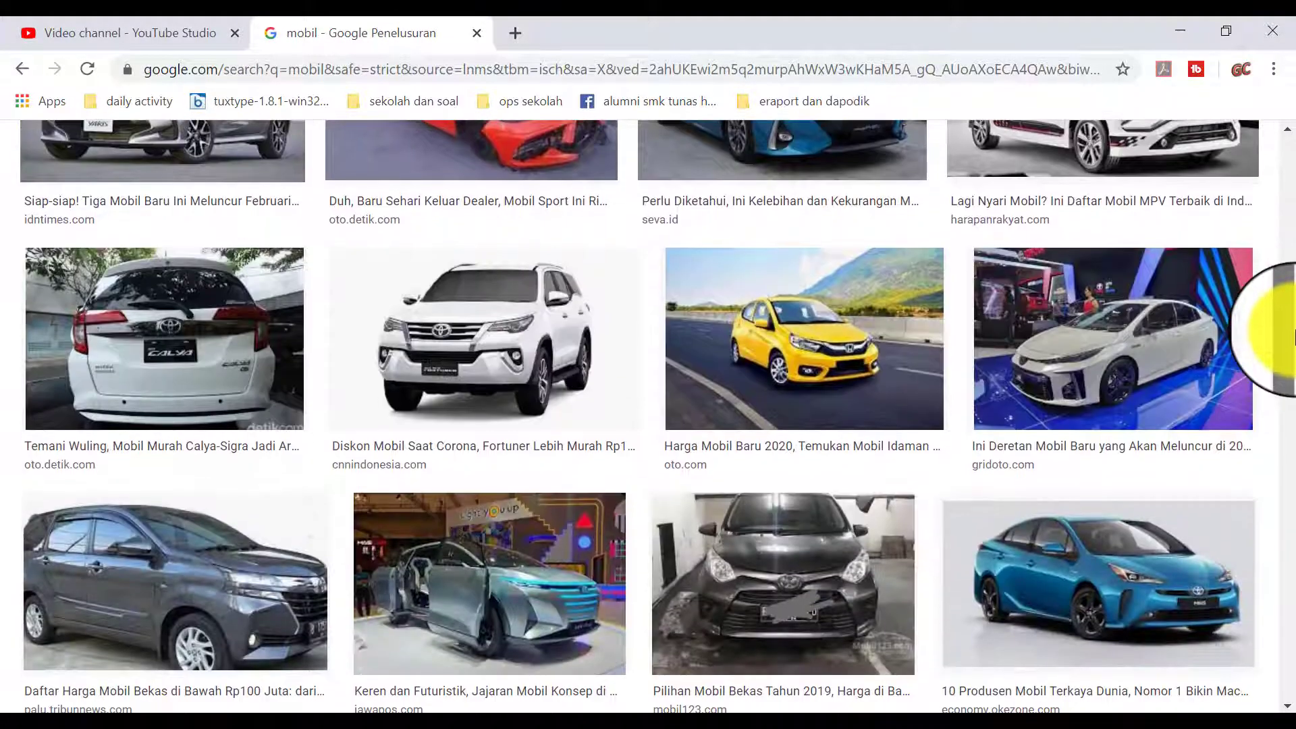
scroll(1292, 334, down, 5)
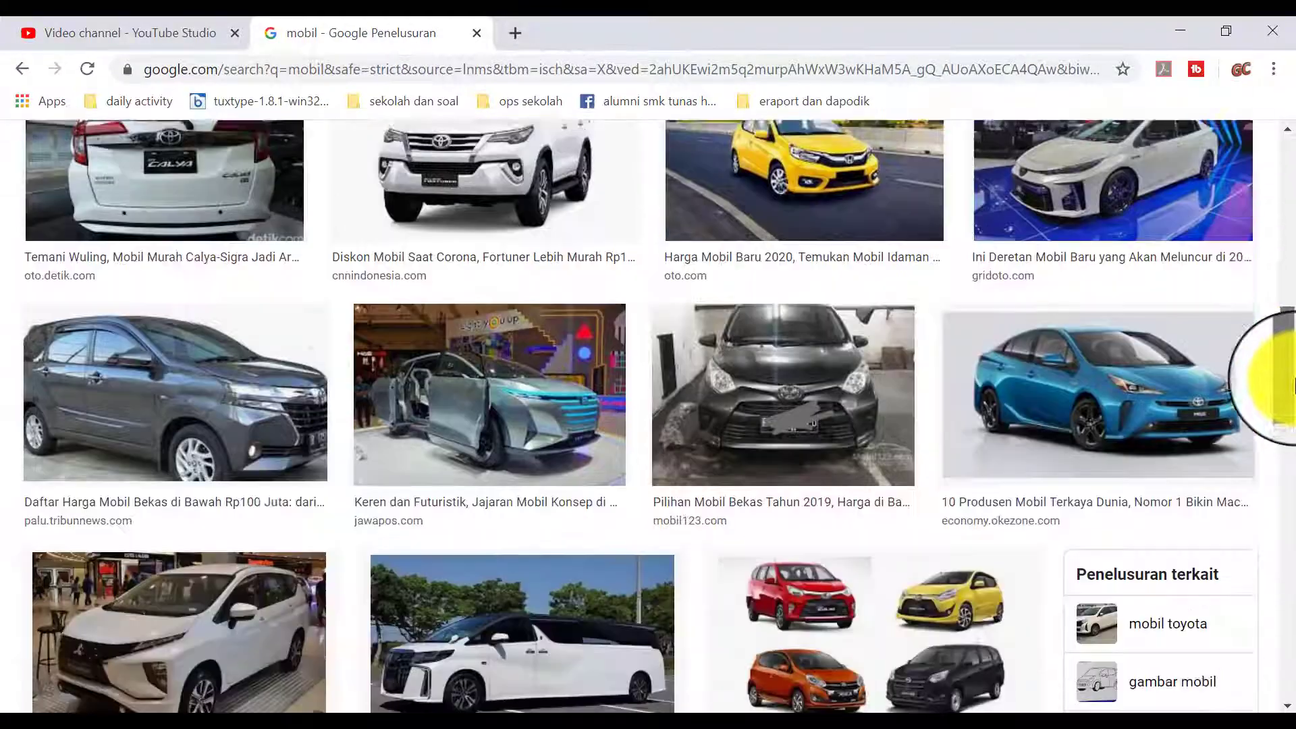
scroll(1293, 394, down, 20)
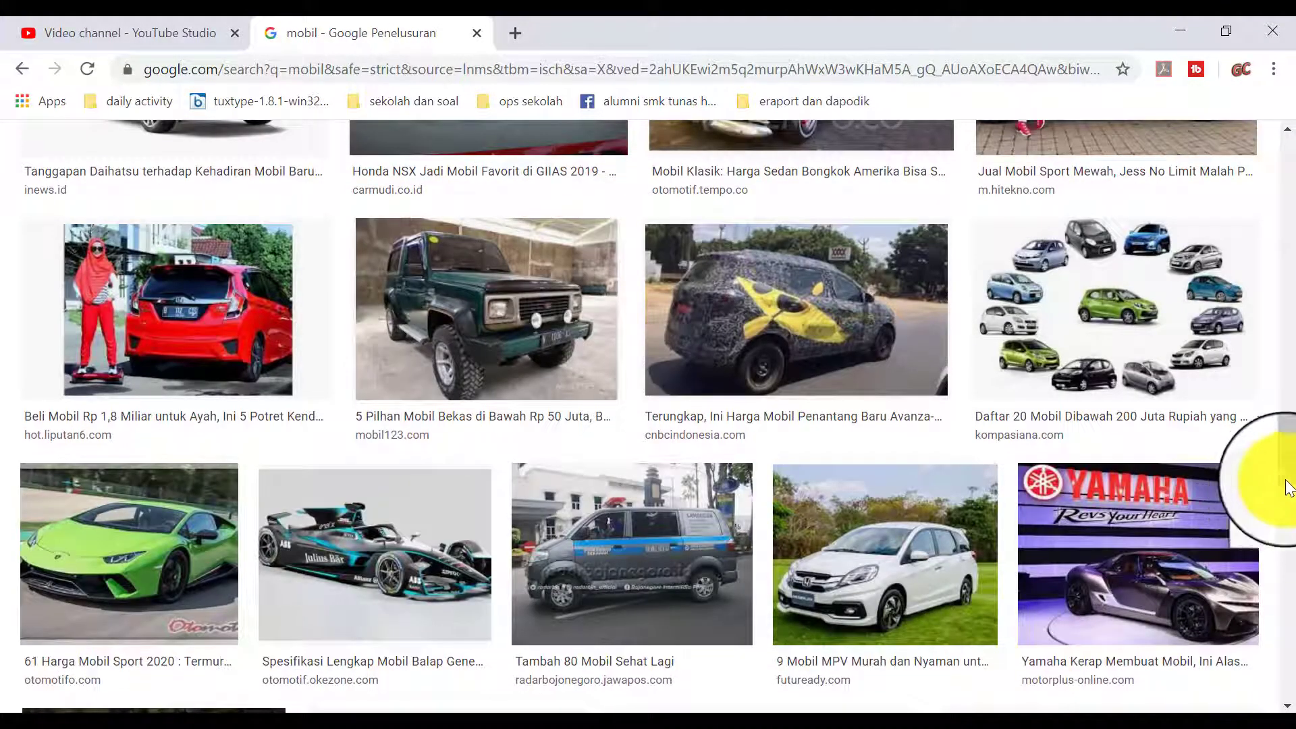
drag(1290, 480, 1289, 398)
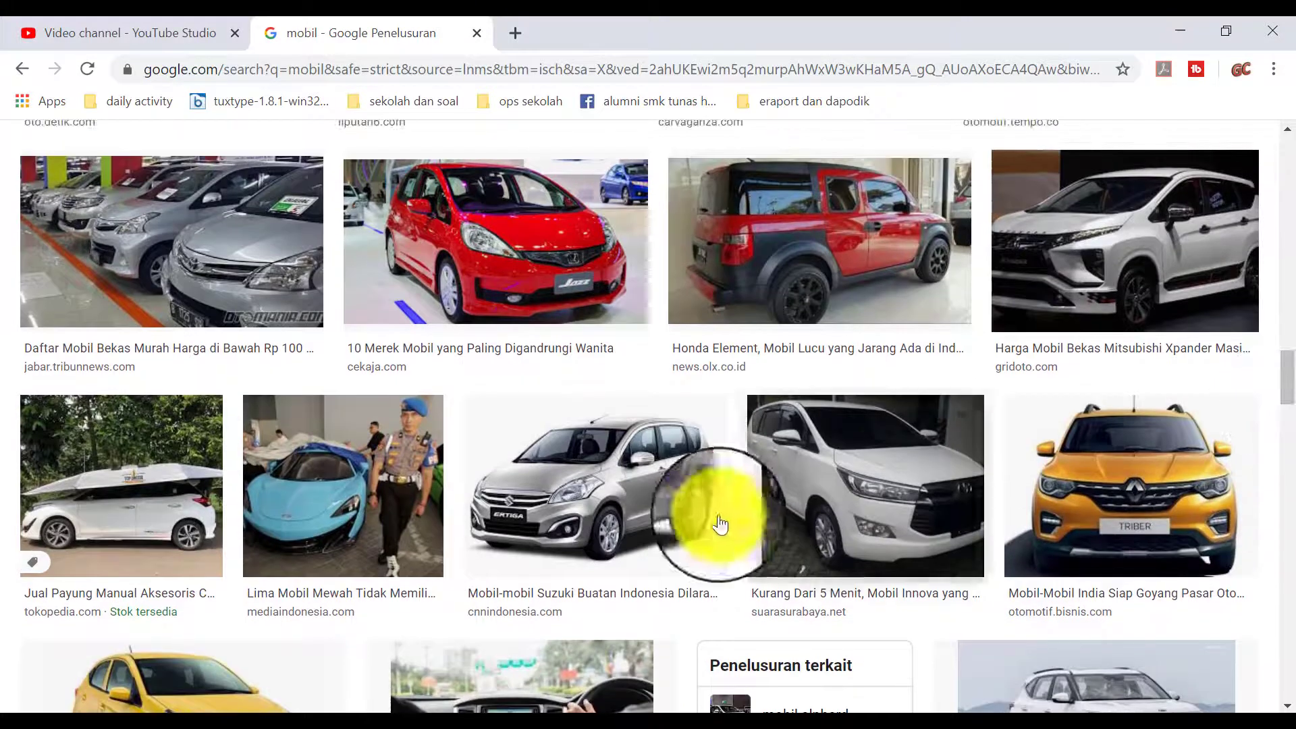
click(614, 470)
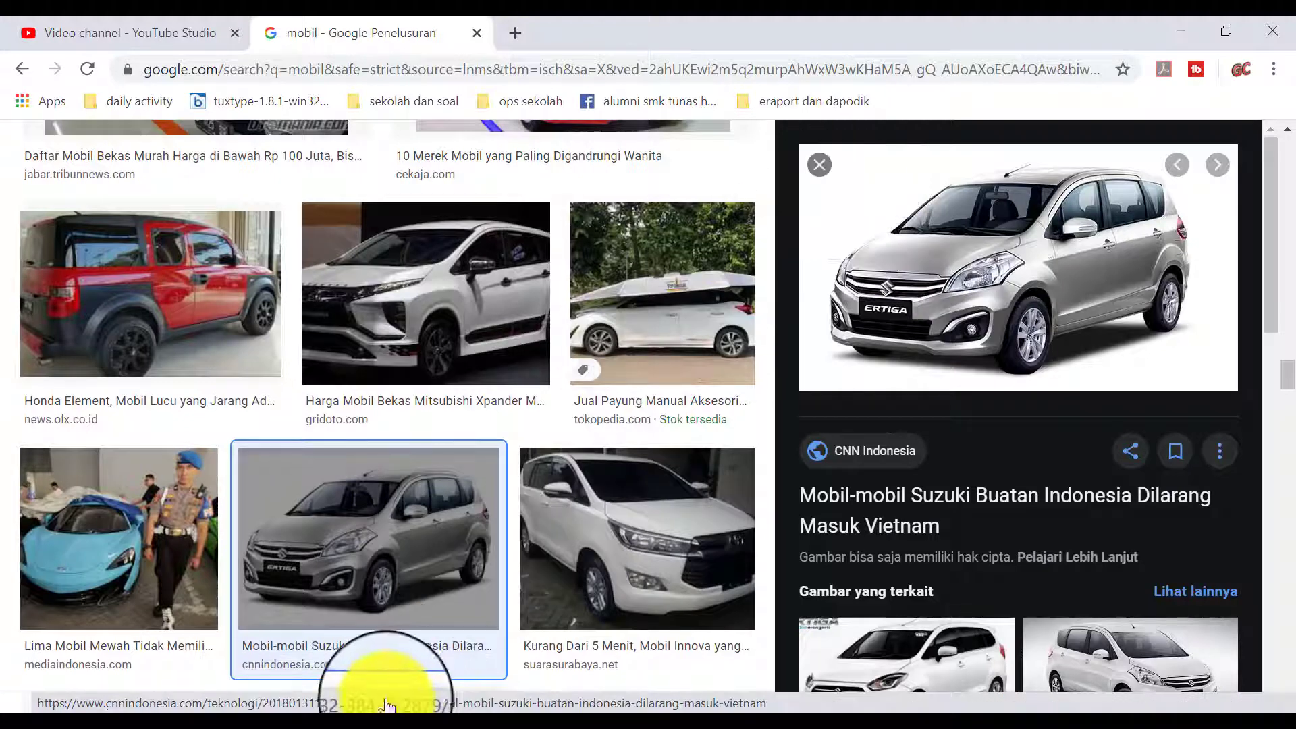
Switch back to Document2 in Word and insert a Screen Clipping of the Ertiga preview, about 9.97 by 5.84 cm.
click(373, 725)
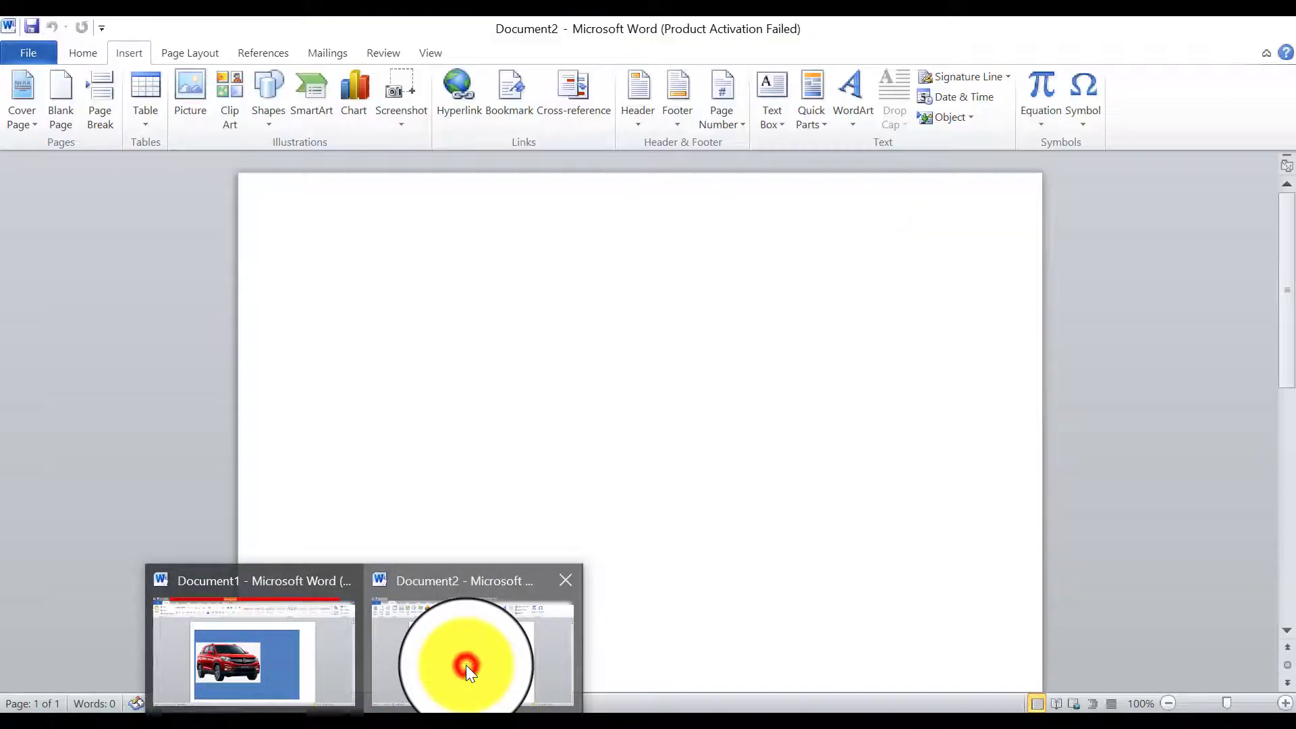
click(466, 666)
click(400, 124)
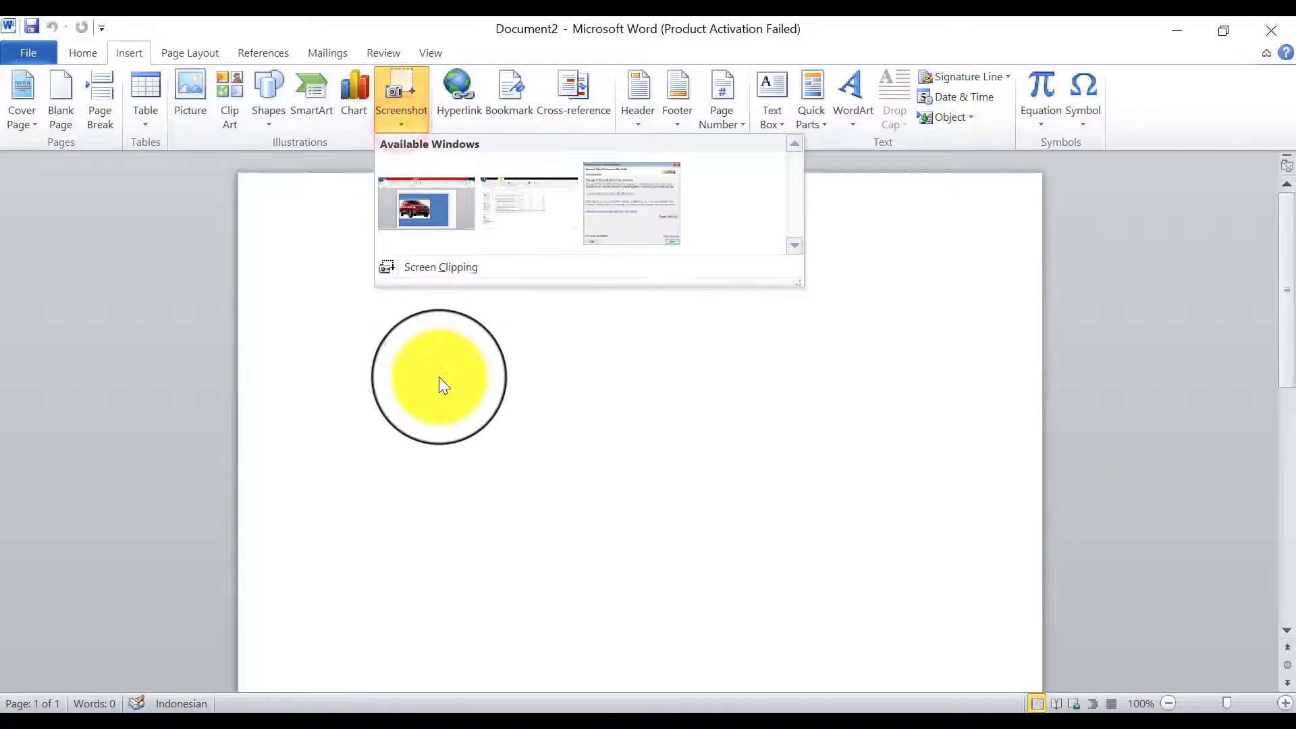
click(419, 271)
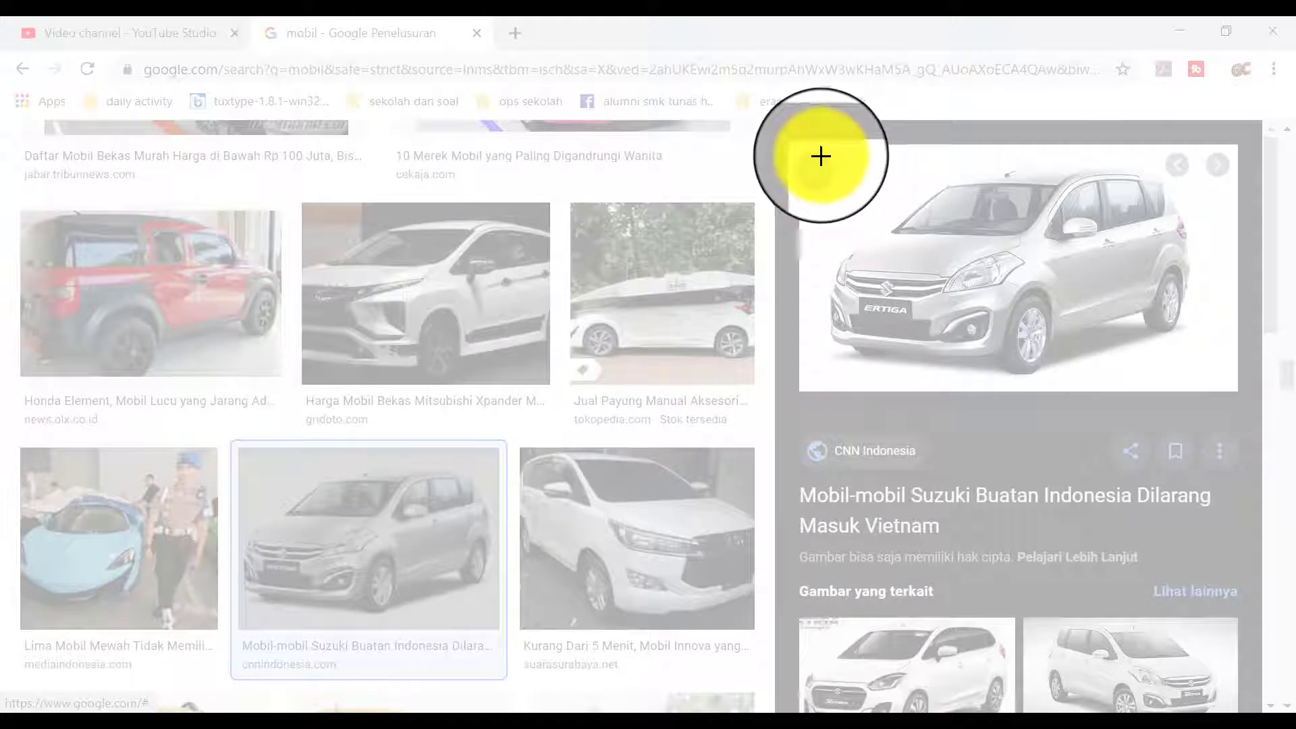
drag(821, 156, 1202, 379)
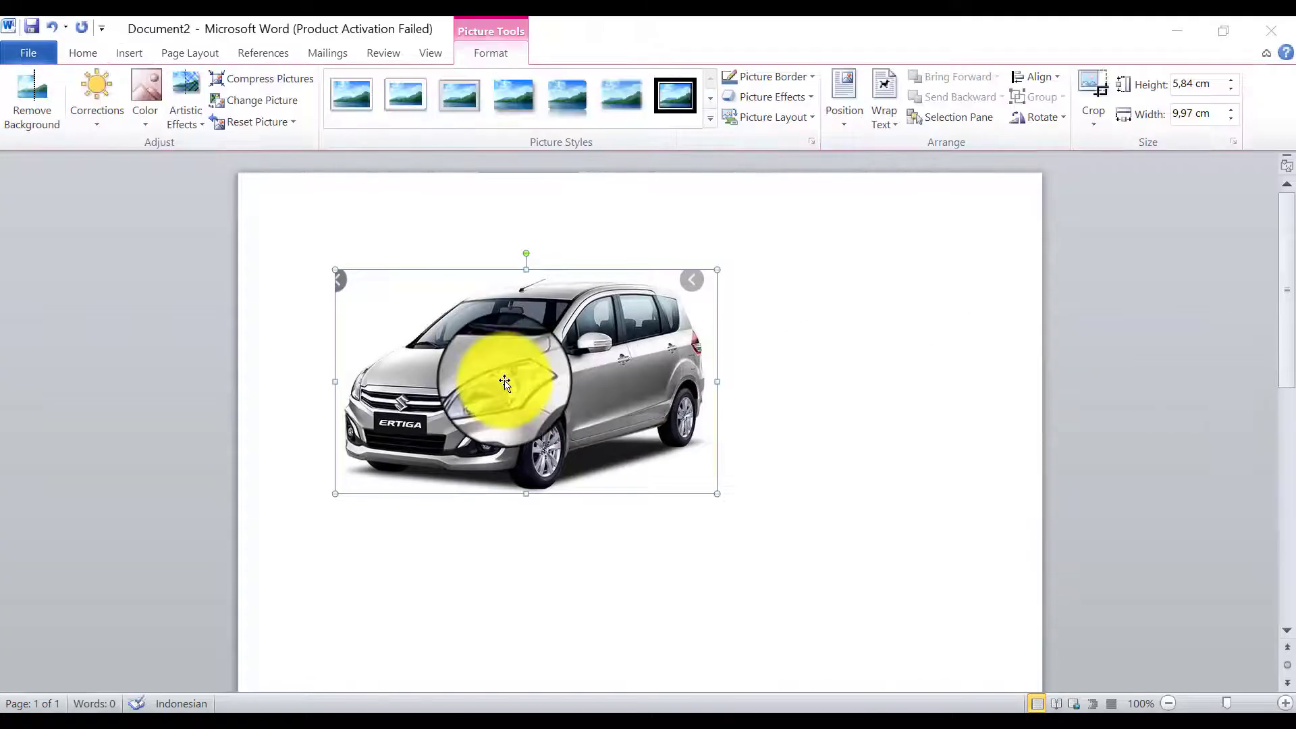
Crop the upper, right and left edges of the Ertiga picture to about 9.67 cm wide and 5.52 cm high.
click(1093, 86)
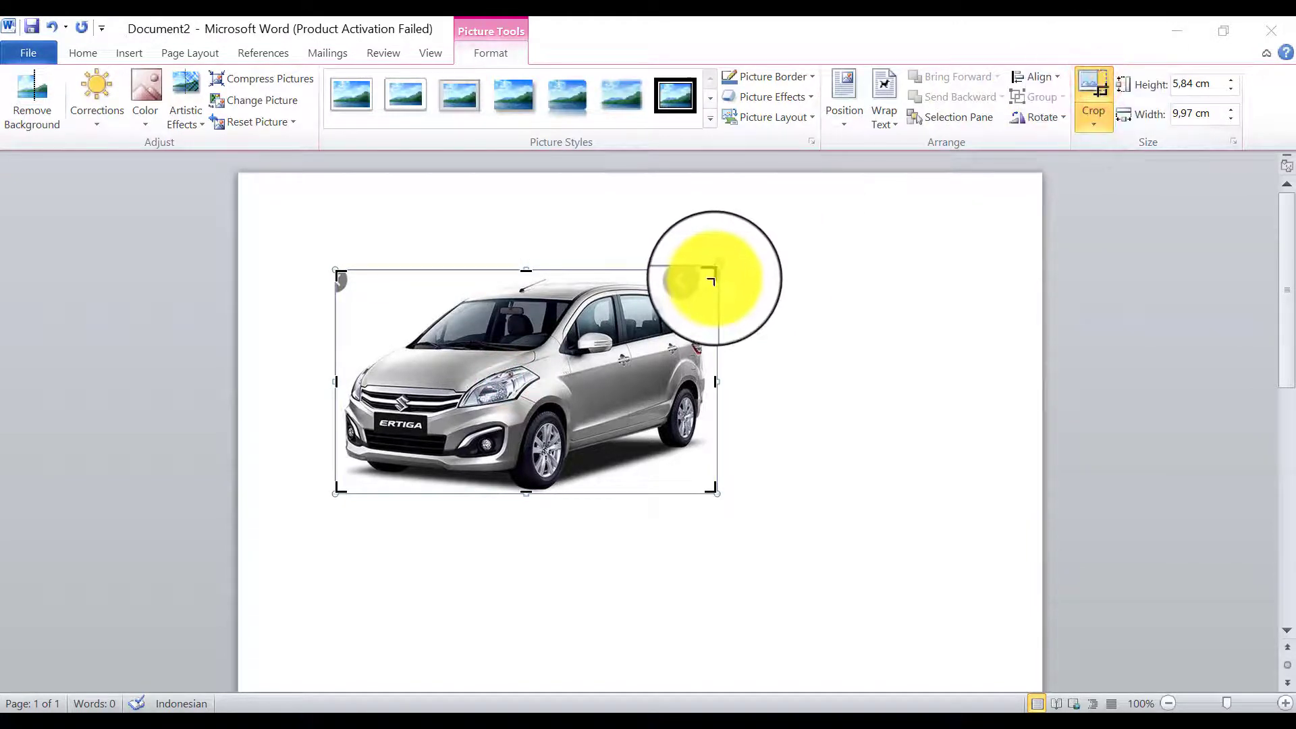
drag(712, 278, 710, 282)
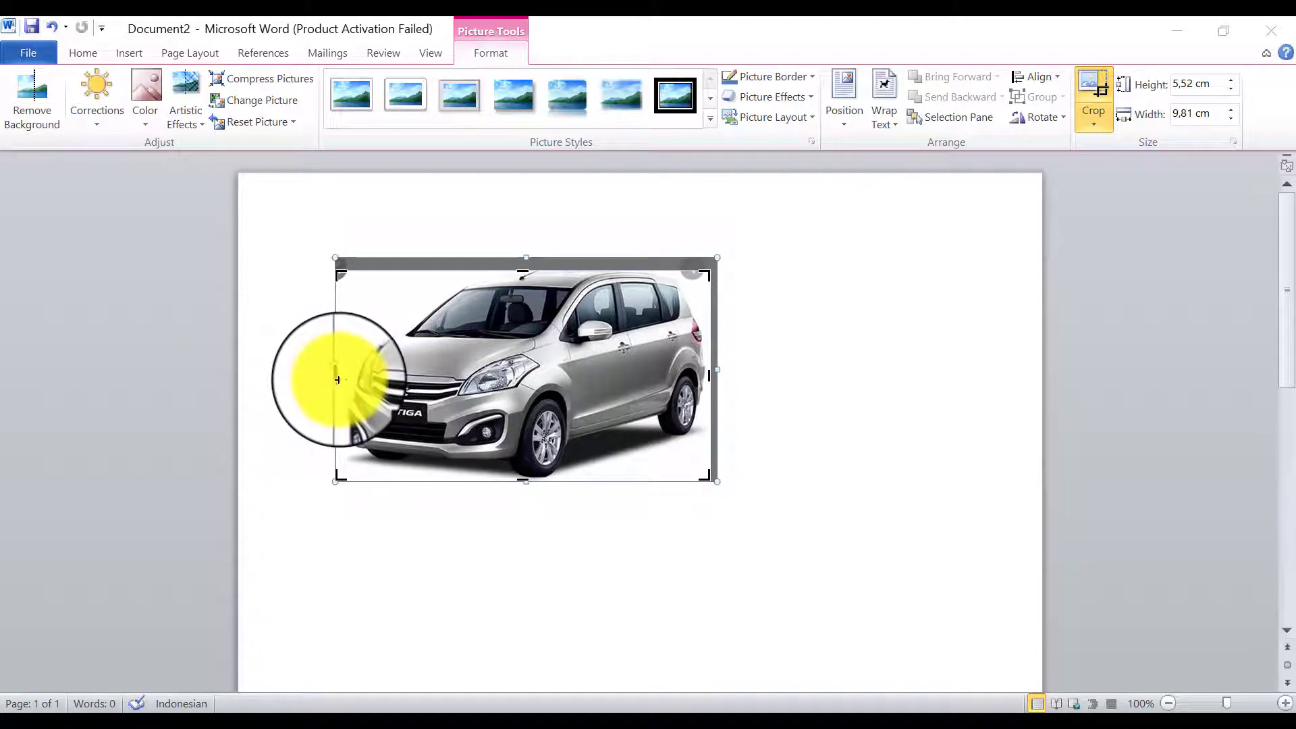
drag(336, 380, 341, 379)
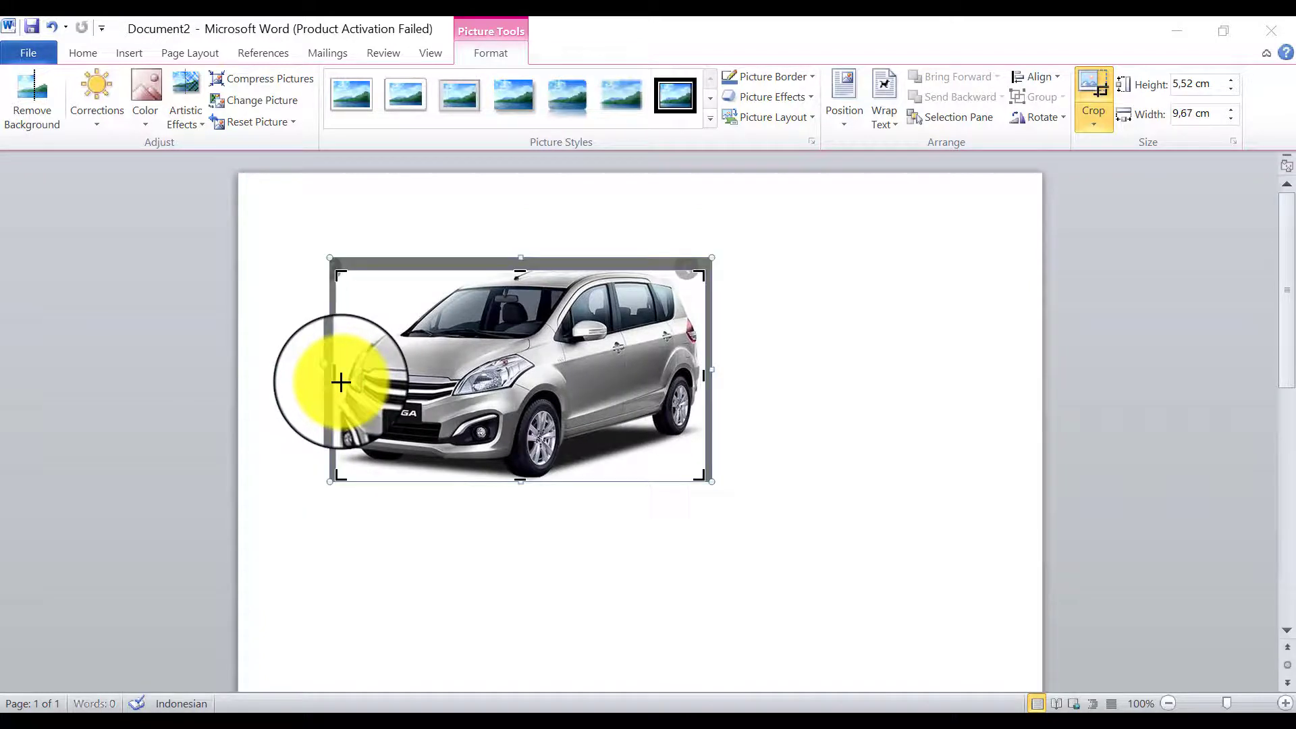
click(783, 348)
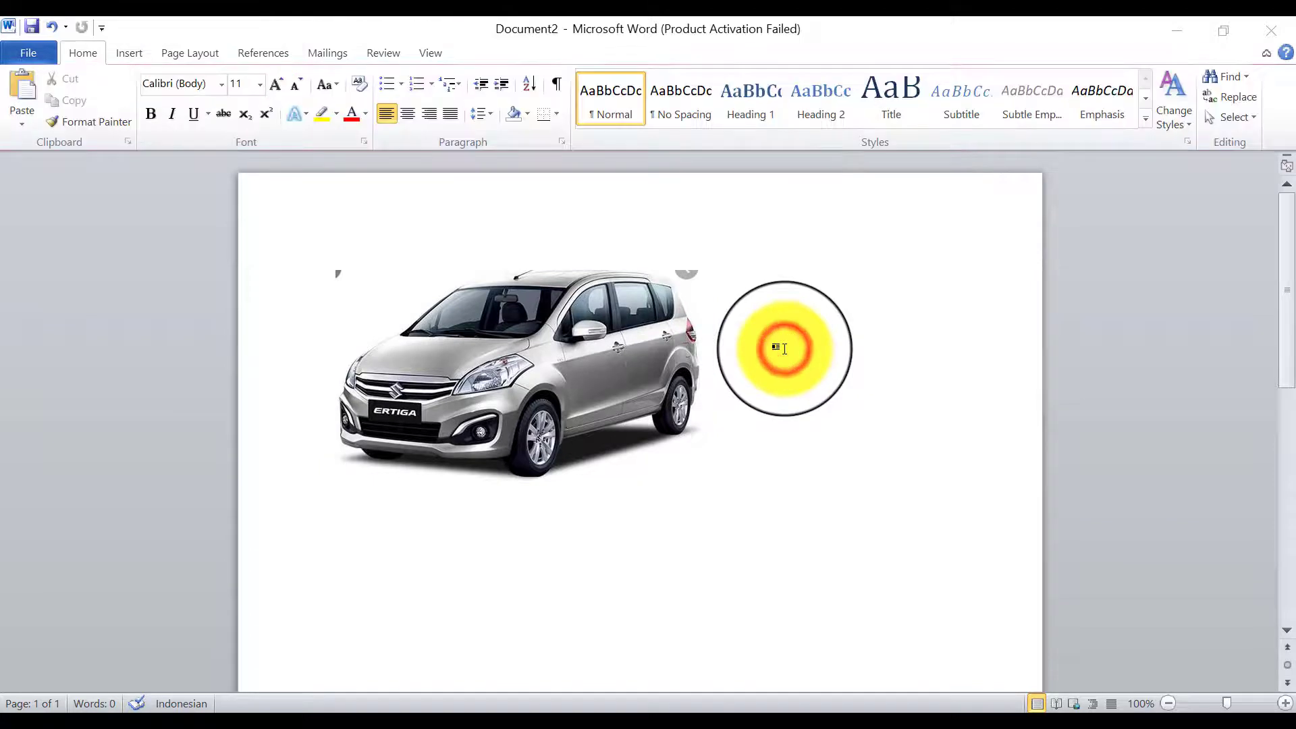
Cut the cropped Ertiga picture out of the document.
click(589, 314)
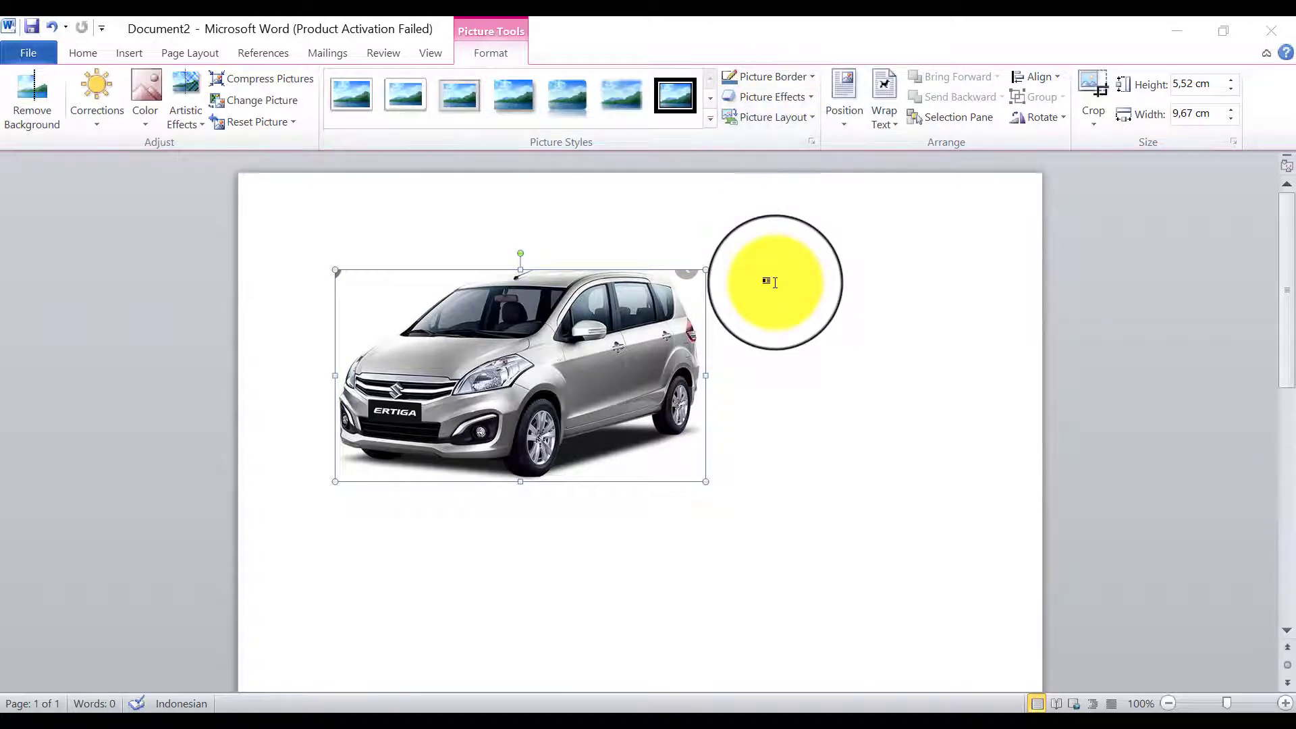
click(540, 373)
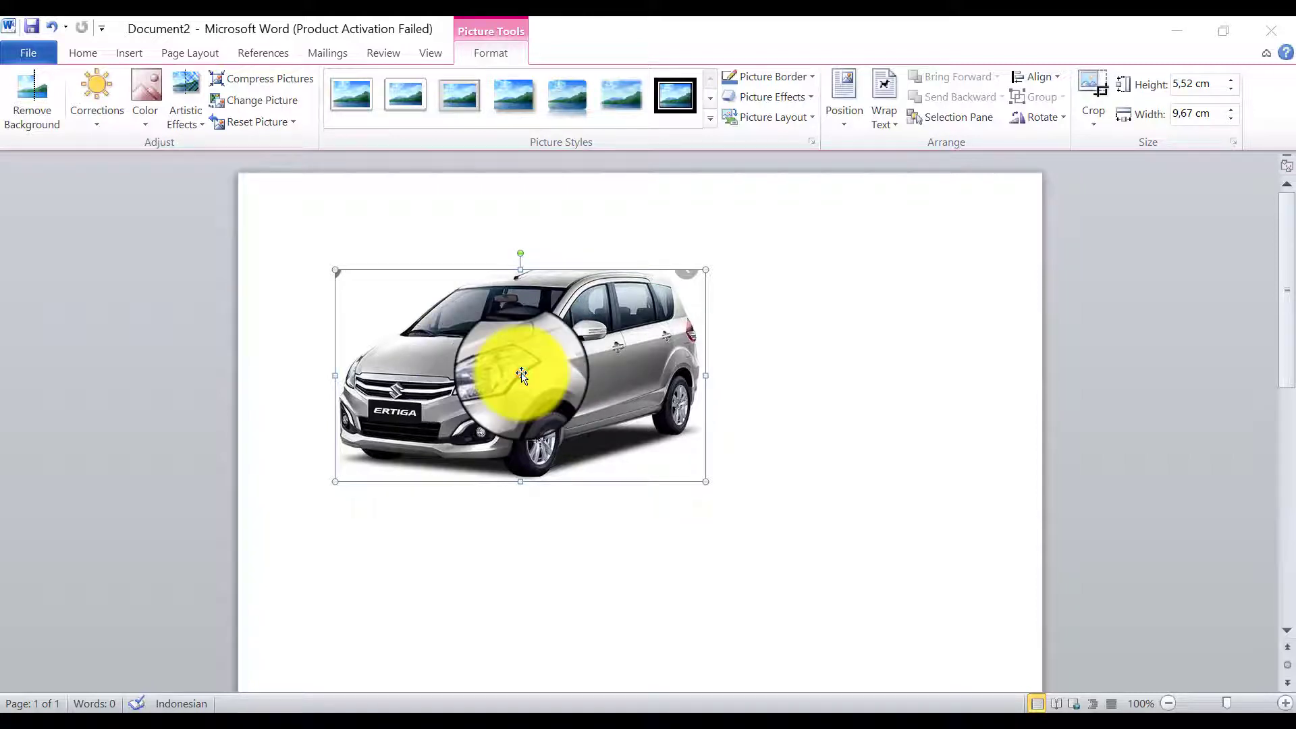
right_click(521, 374)
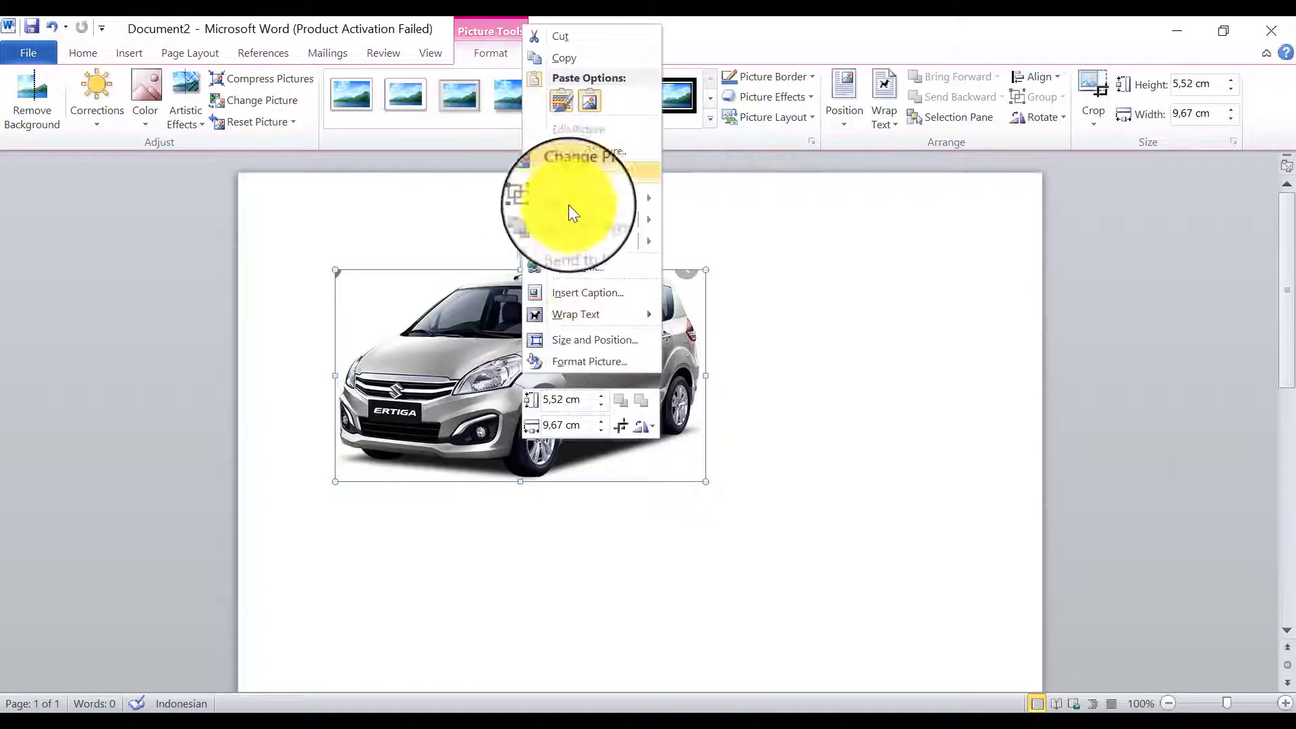
click(570, 43)
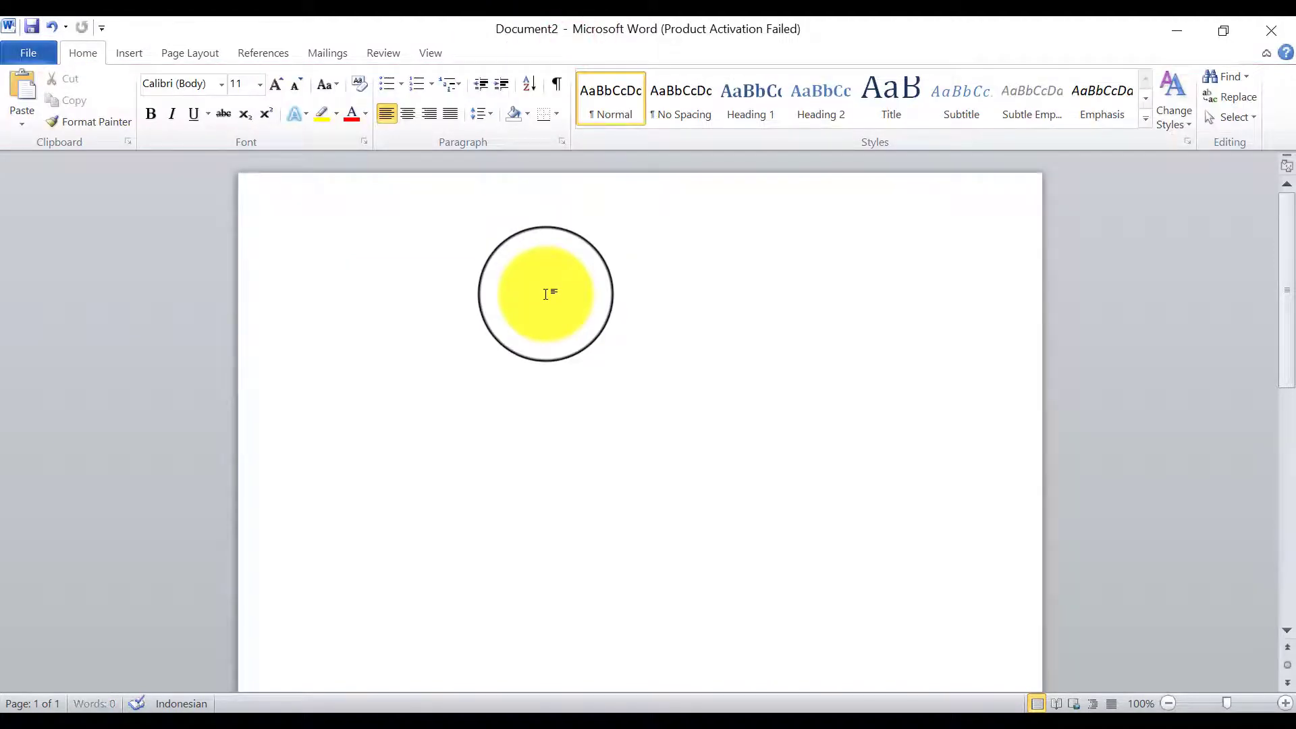
Paste the Ertiga picture twice and mirror the lower copy horizontally by pulling its left edge past its right edge.
key(ctrl+v)
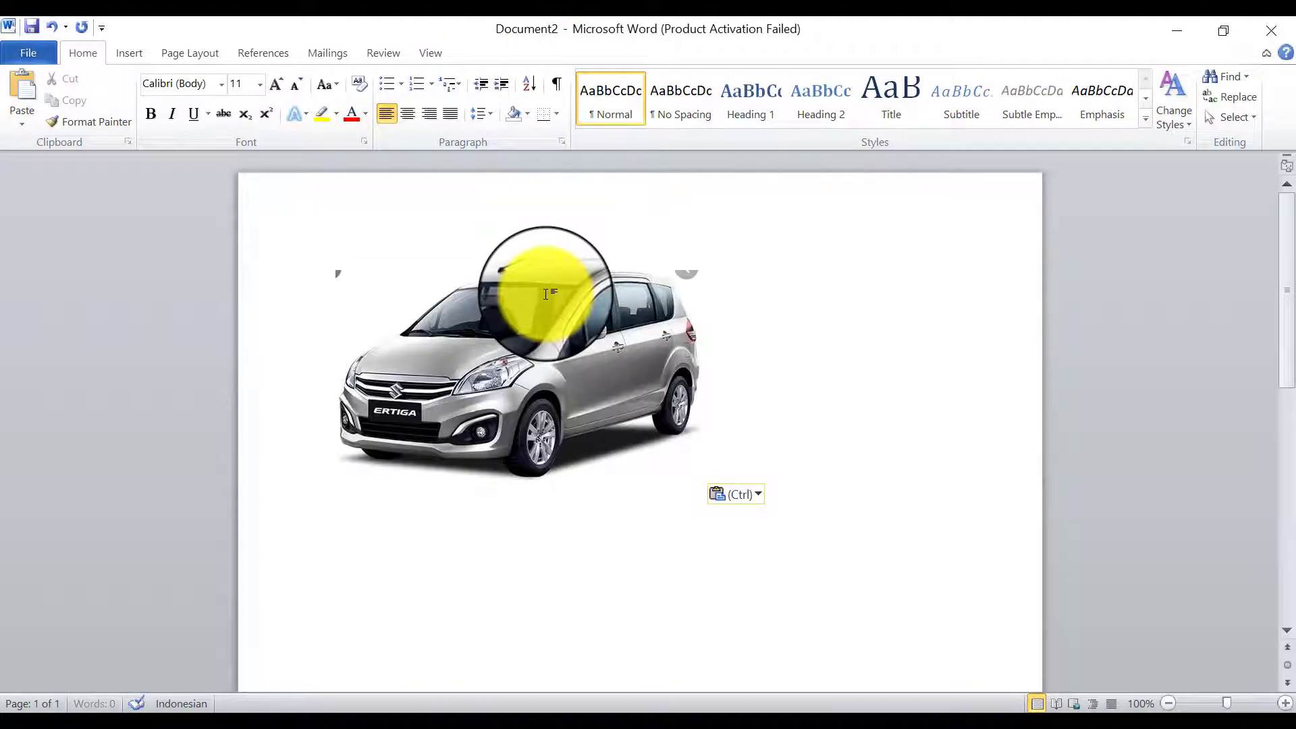
key(ctrl+v)
click(509, 571)
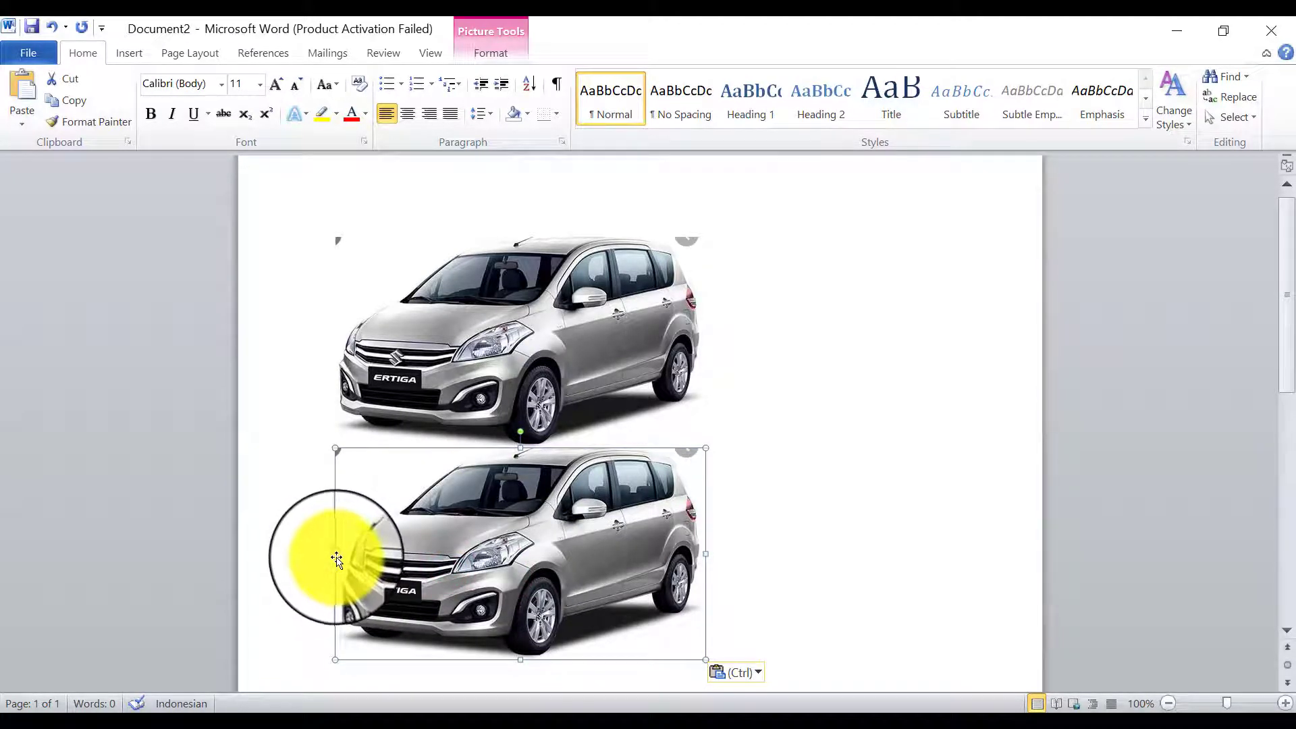
drag(336, 554, 1030, 556)
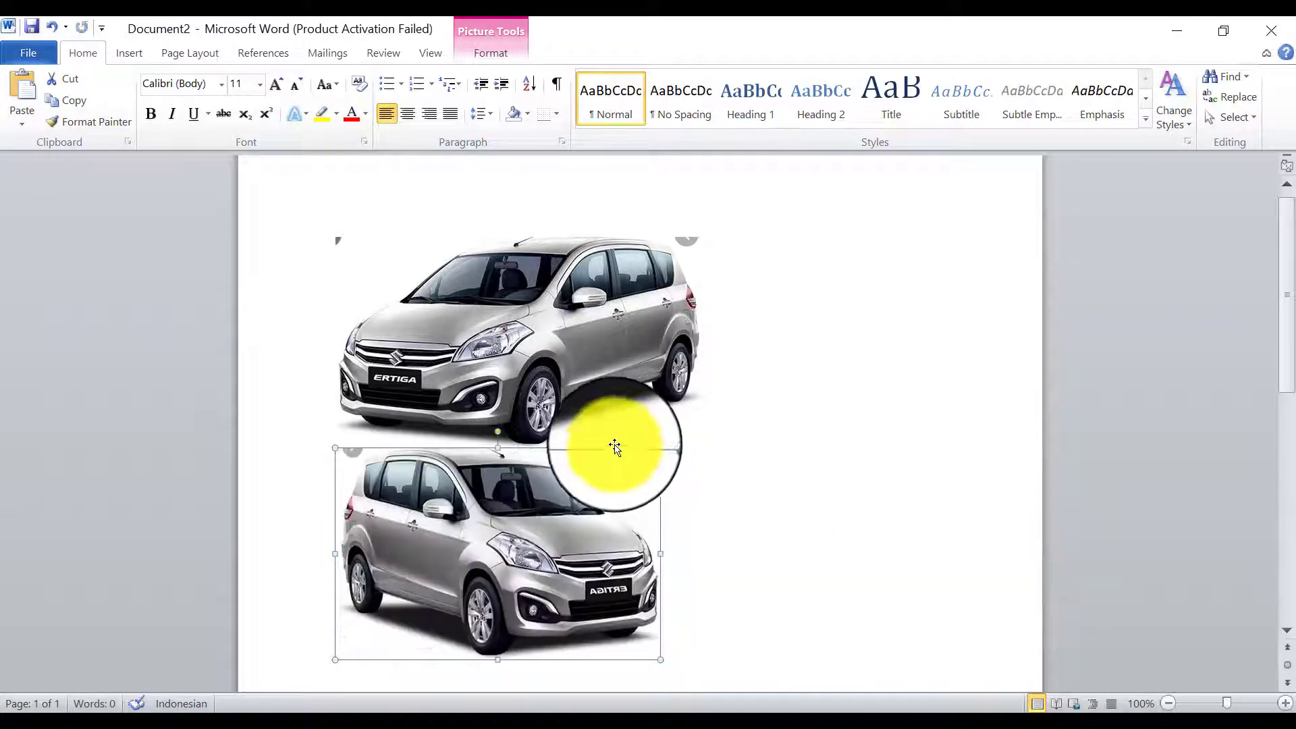
Set the unmirrored Ertiga picture's text wrapping to In Front of Text and place it level with the mirrored copy, on its right.
right_click(508, 344)
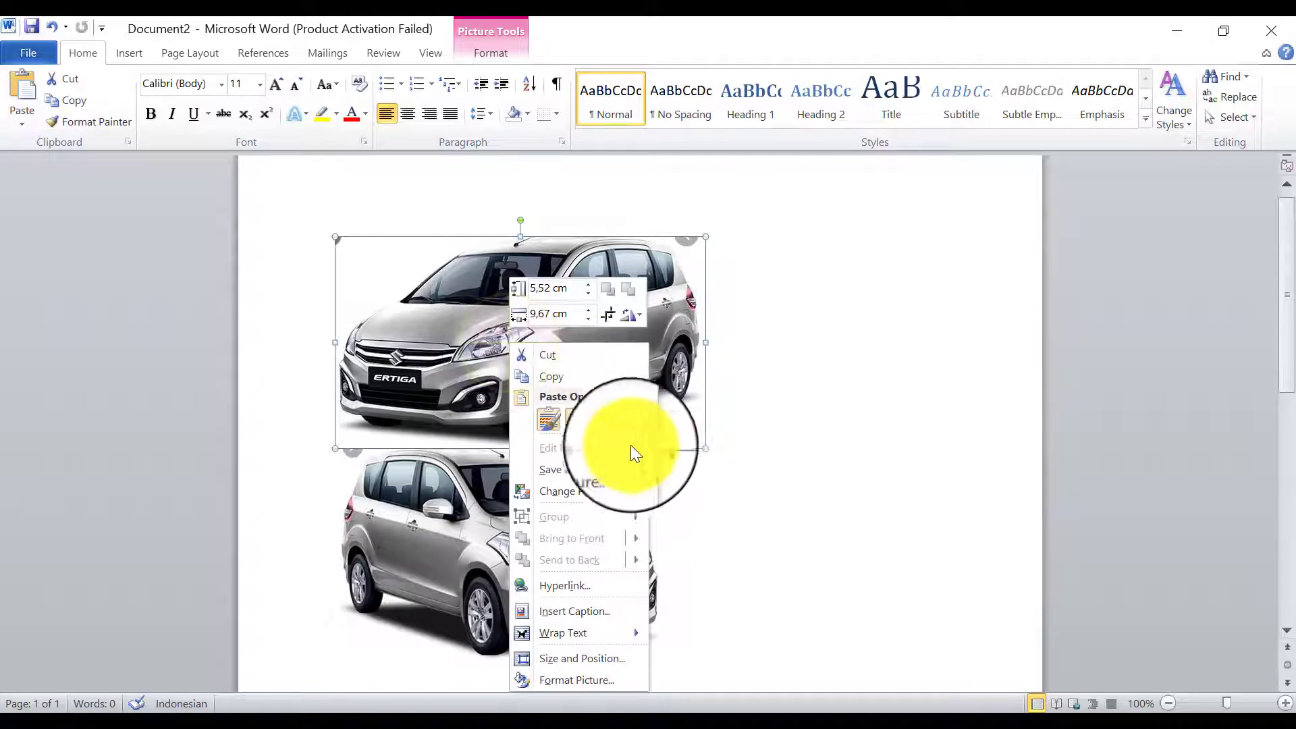
mouse_move(578, 642)
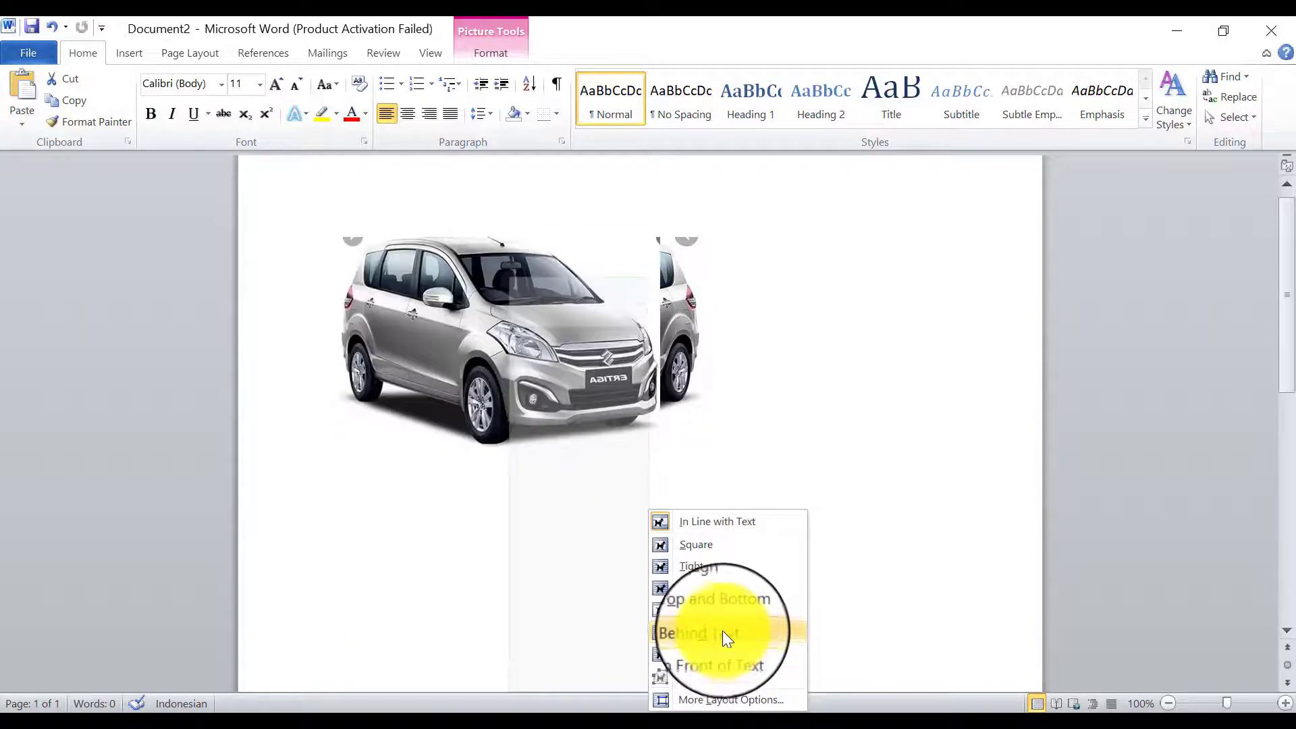
click(722, 655)
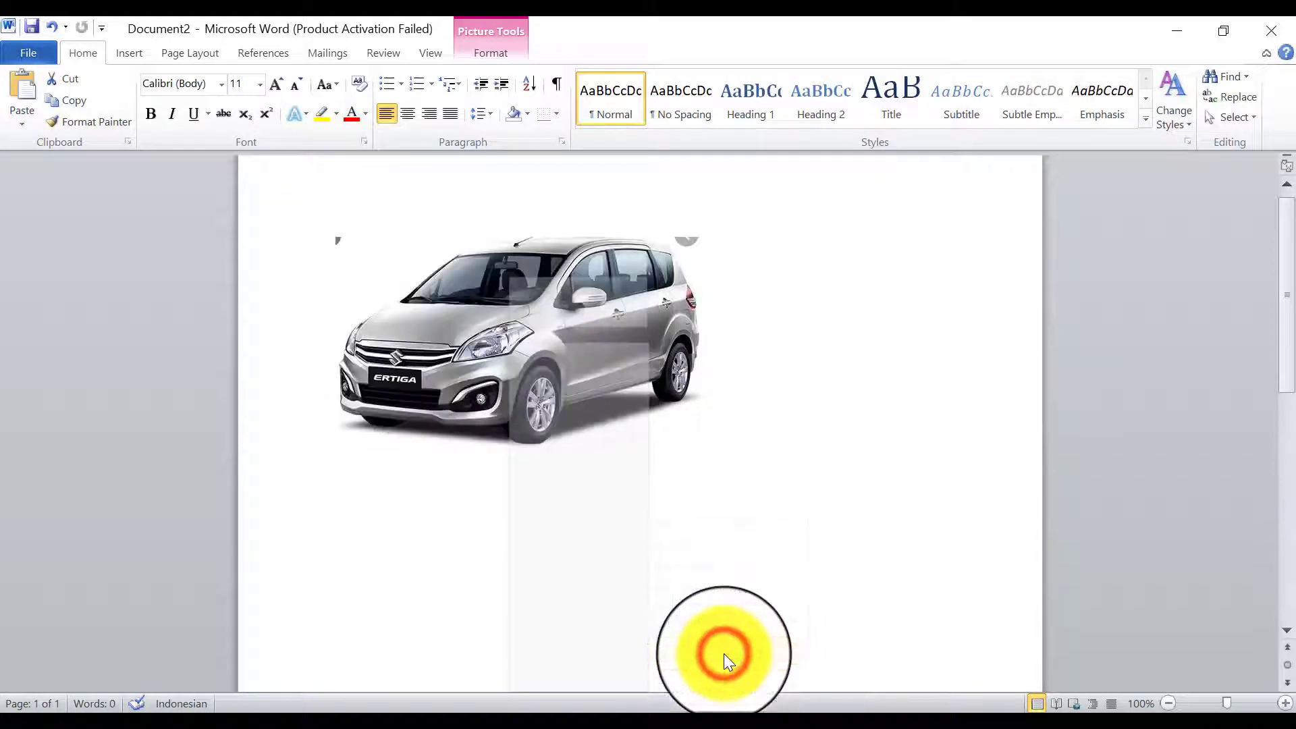
drag(518, 390, 869, 356)
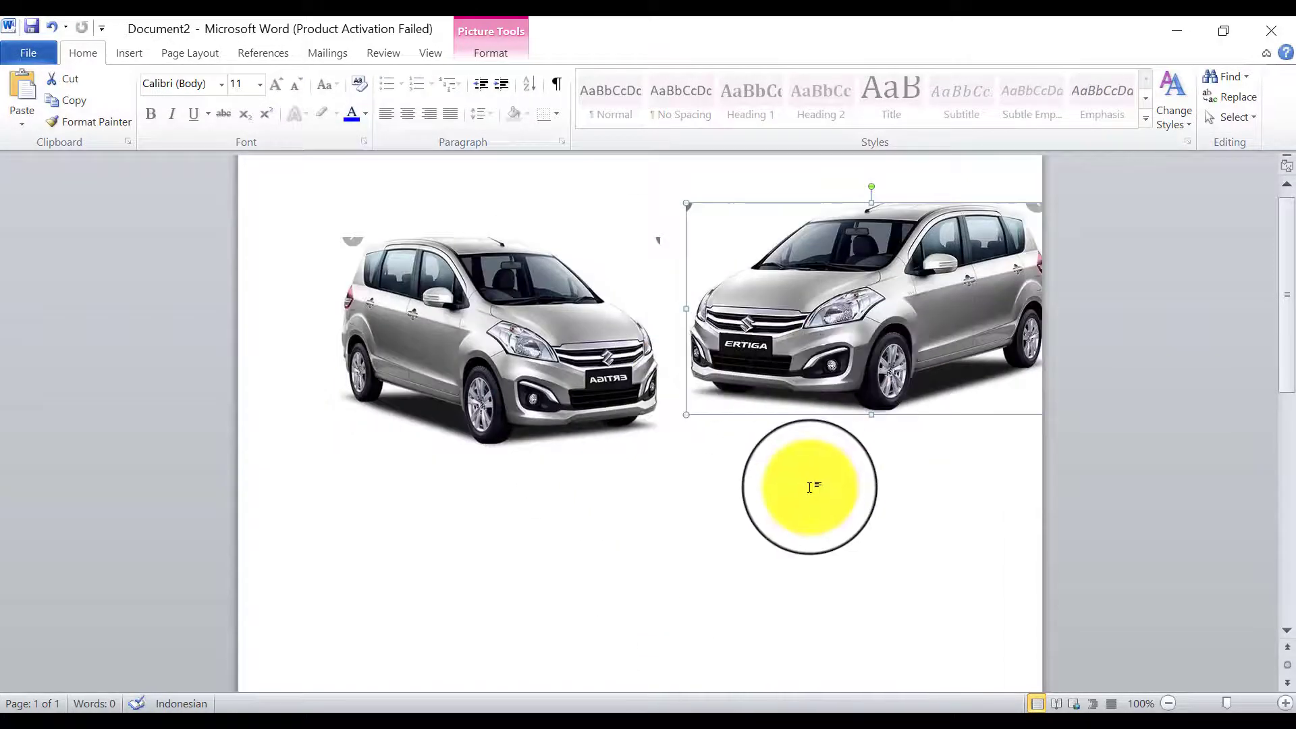
click(810, 486)
drag(871, 331, 864, 364)
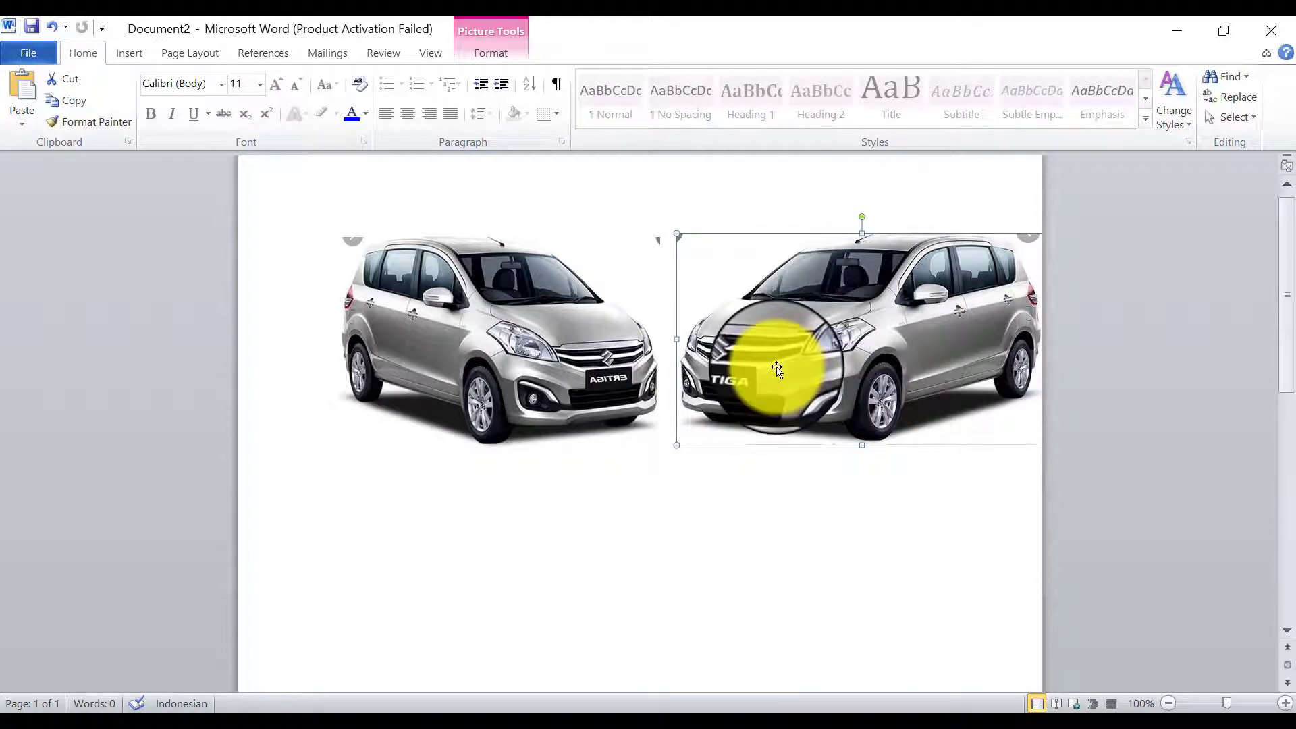
double_click(776, 368)
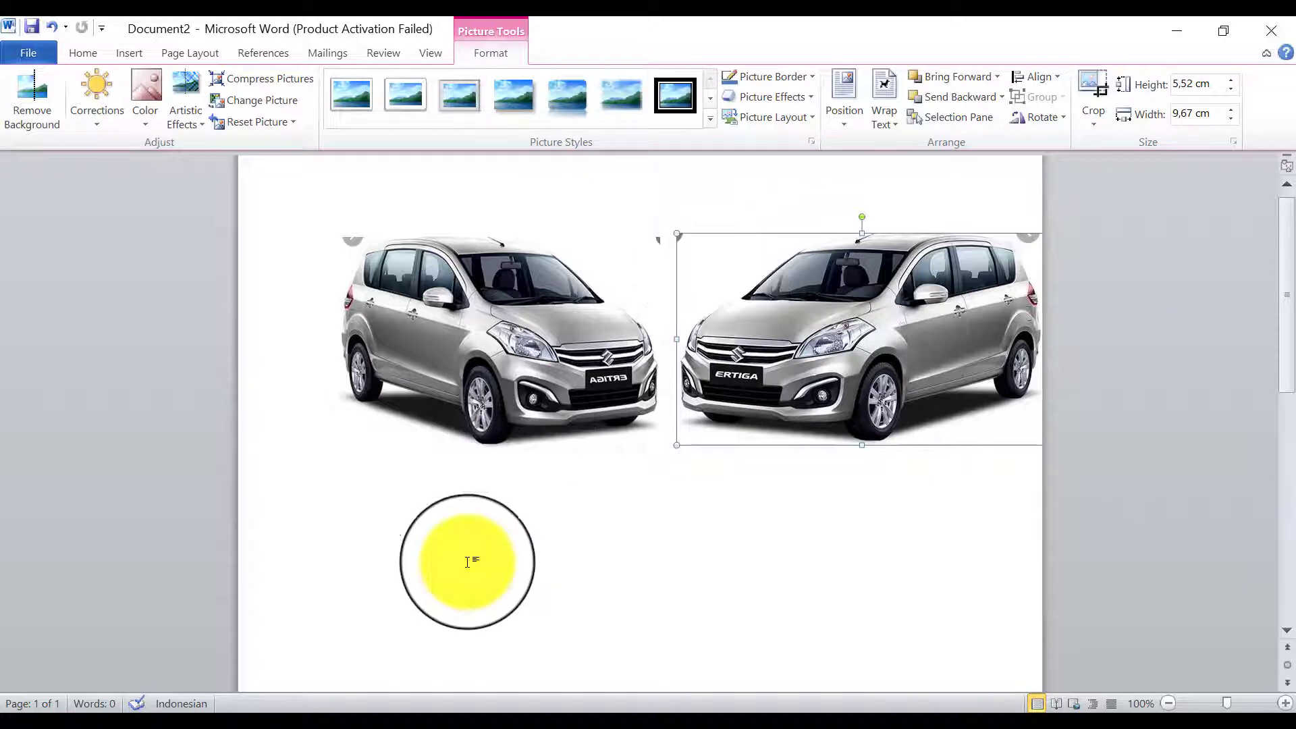
Switch to Document1 and move the red car picture toward the middle of the blue rectangle.
click(362, 706)
click(254, 679)
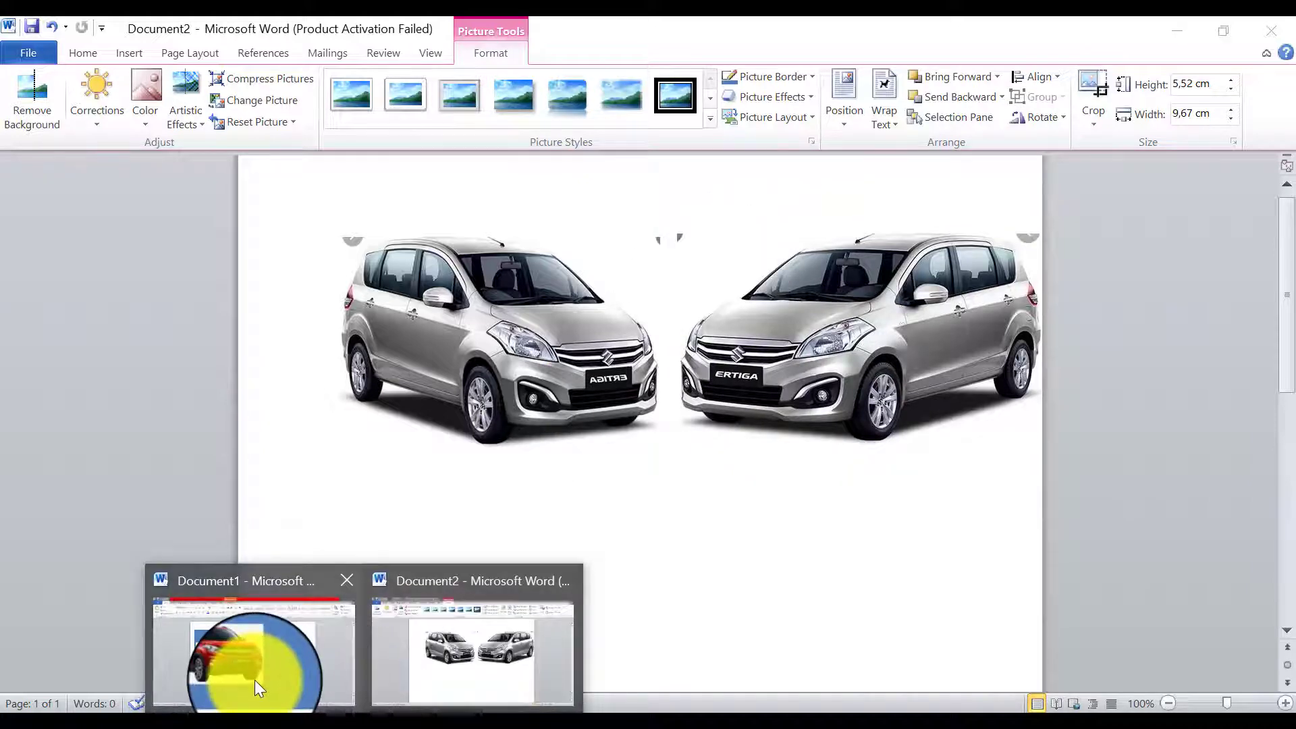
drag(626, 403, 564, 419)
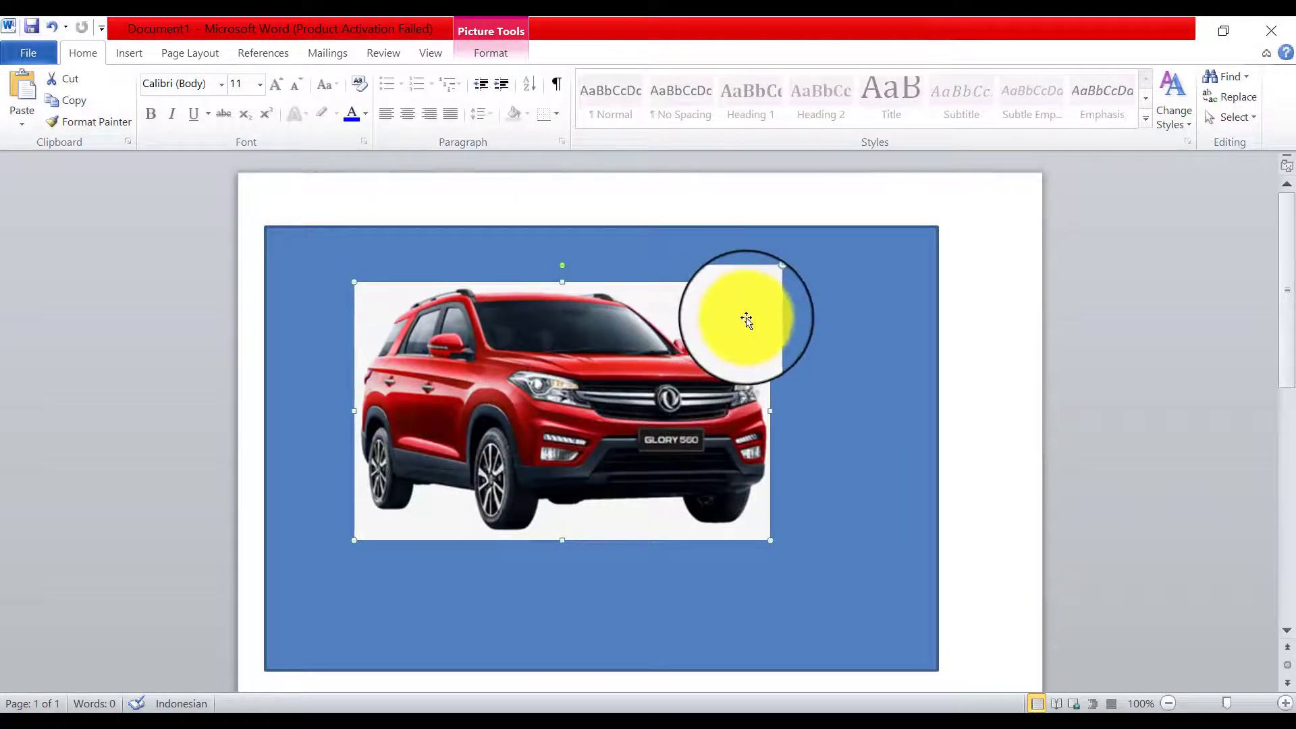
Make the red car picture's near-white background transparent and move the car to the blue rectangle's left edge.
click(587, 457)
drag(587, 457, 567, 460)
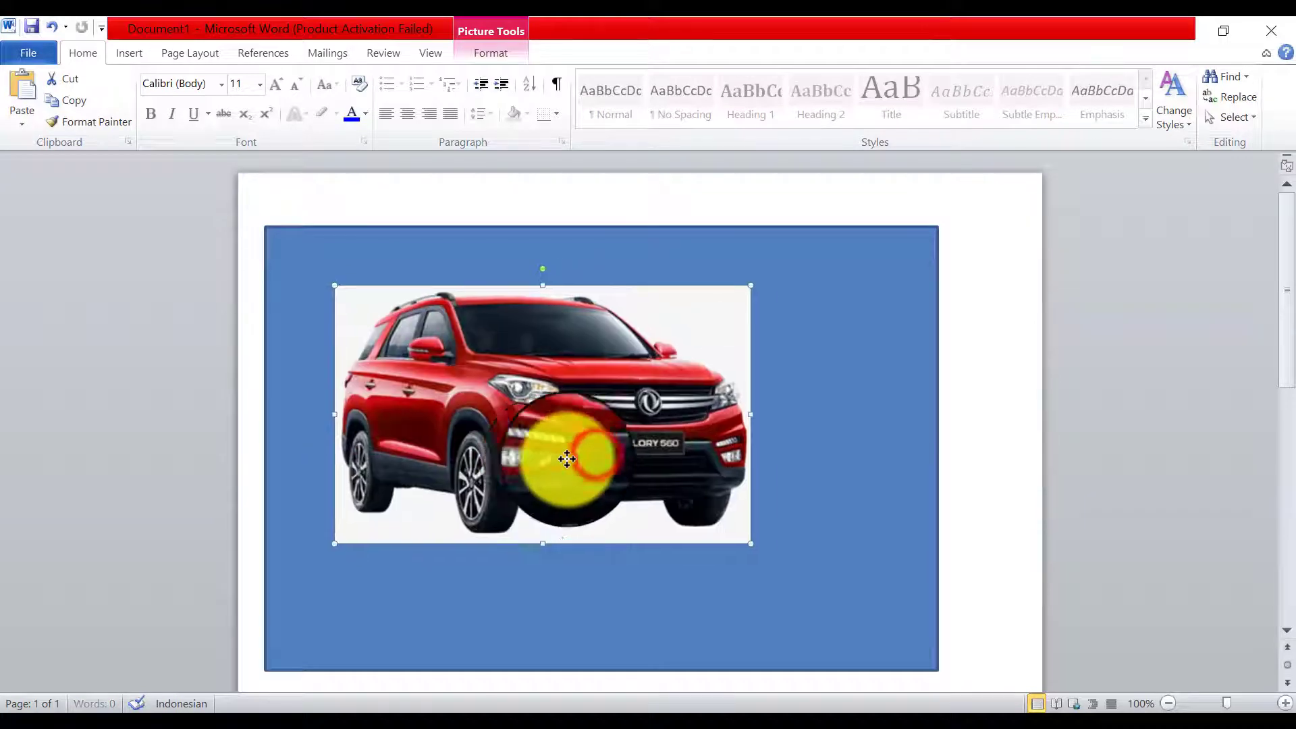
double_click(500, 442)
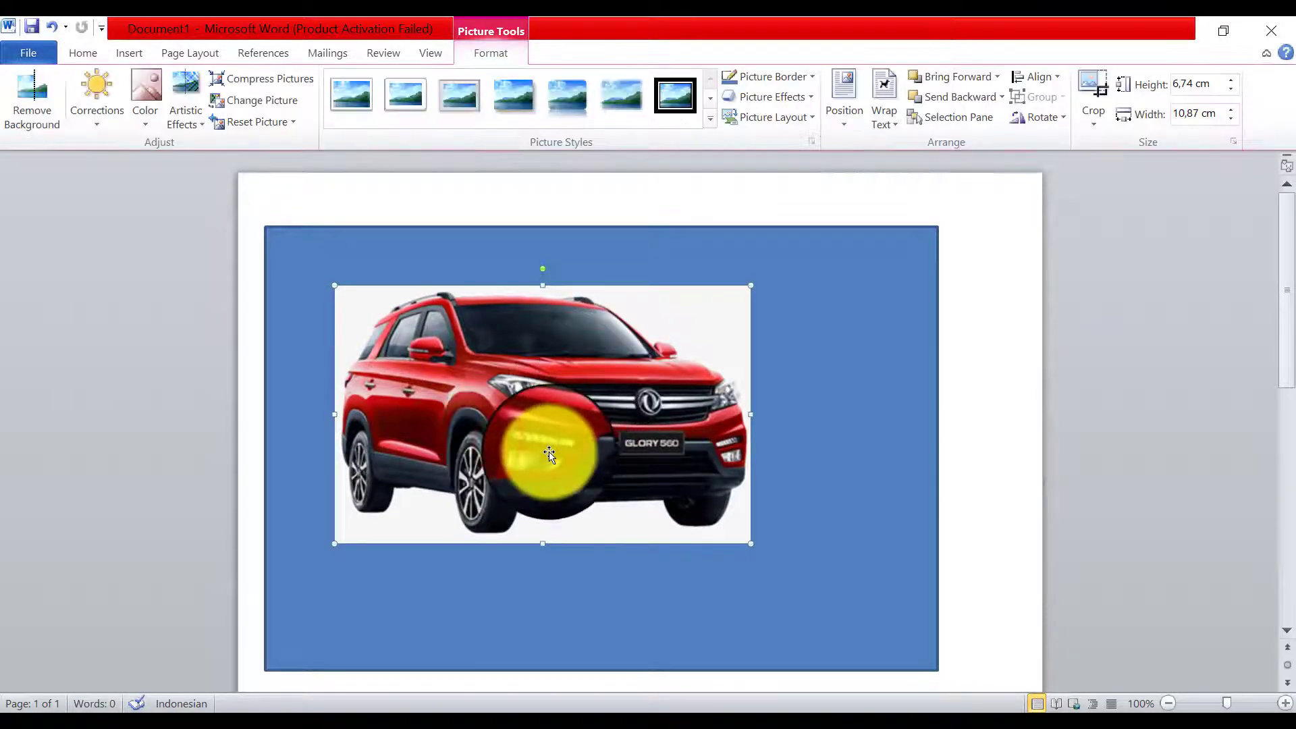
scroll(225, 211, down, 1)
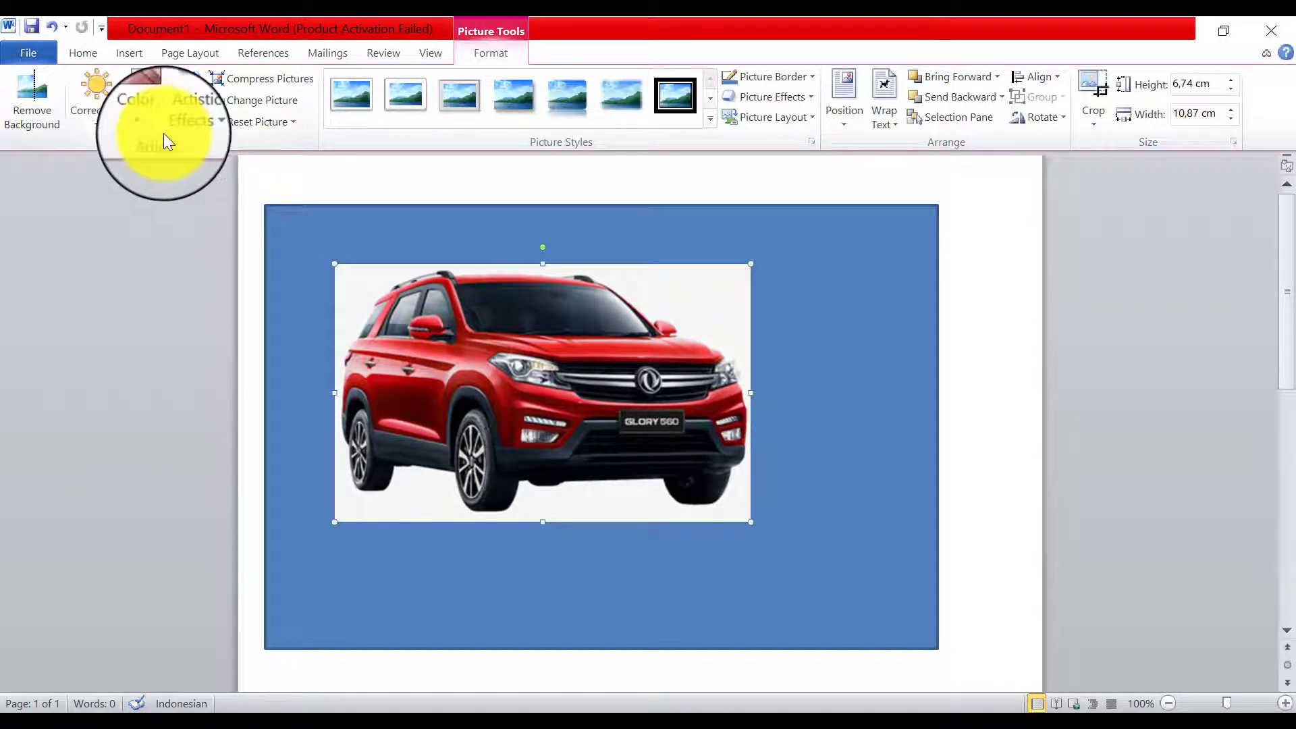
click(147, 123)
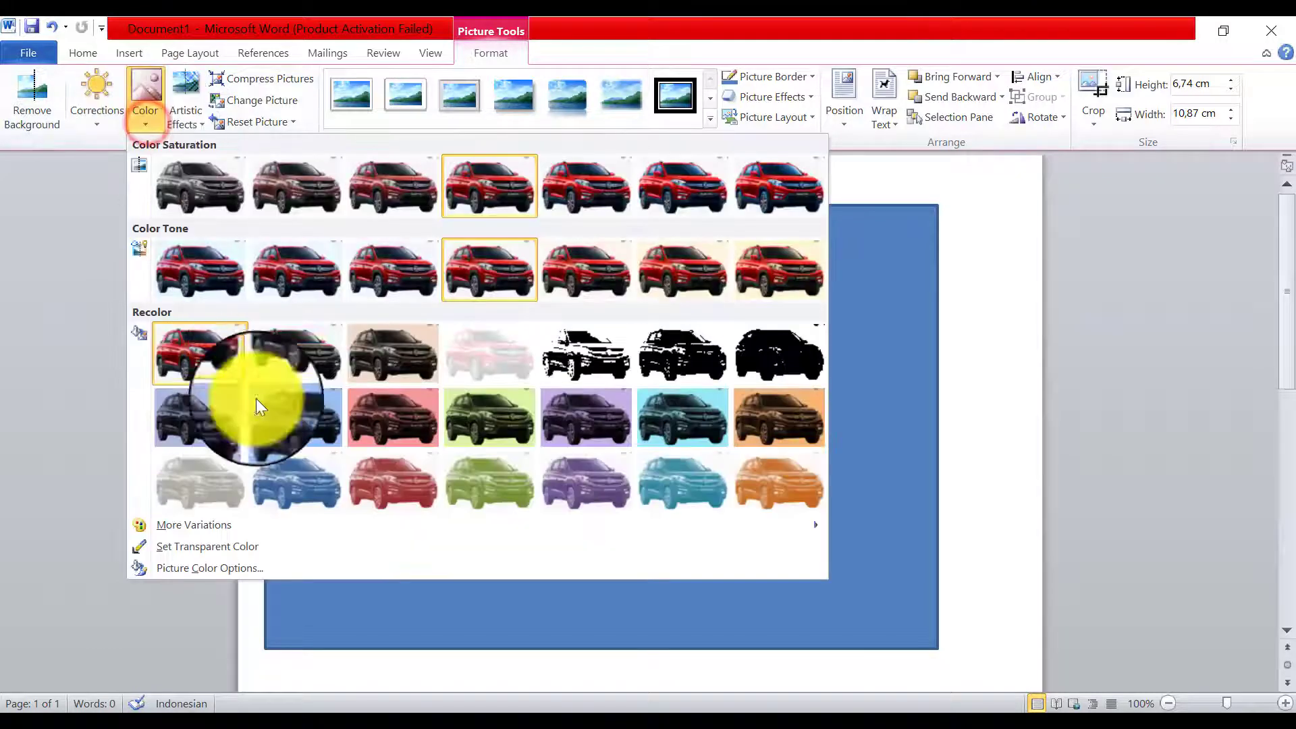
click(179, 549)
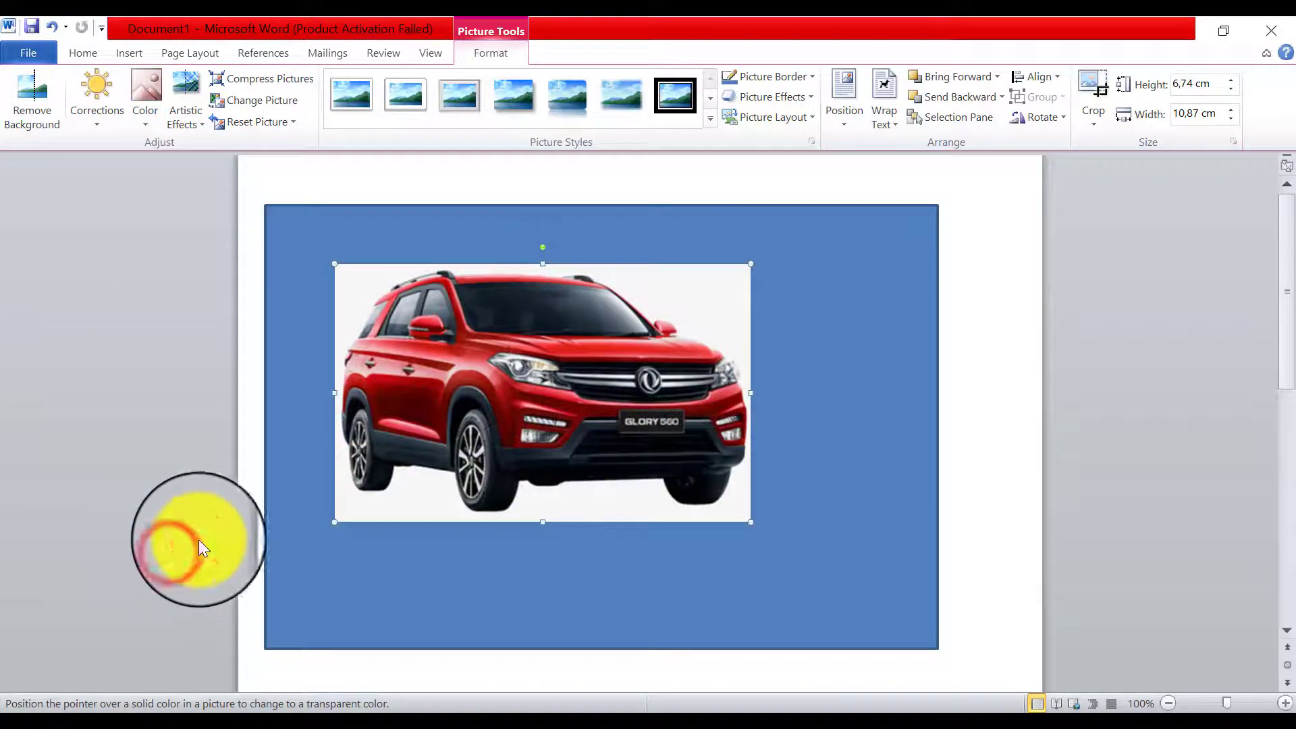
click(743, 290)
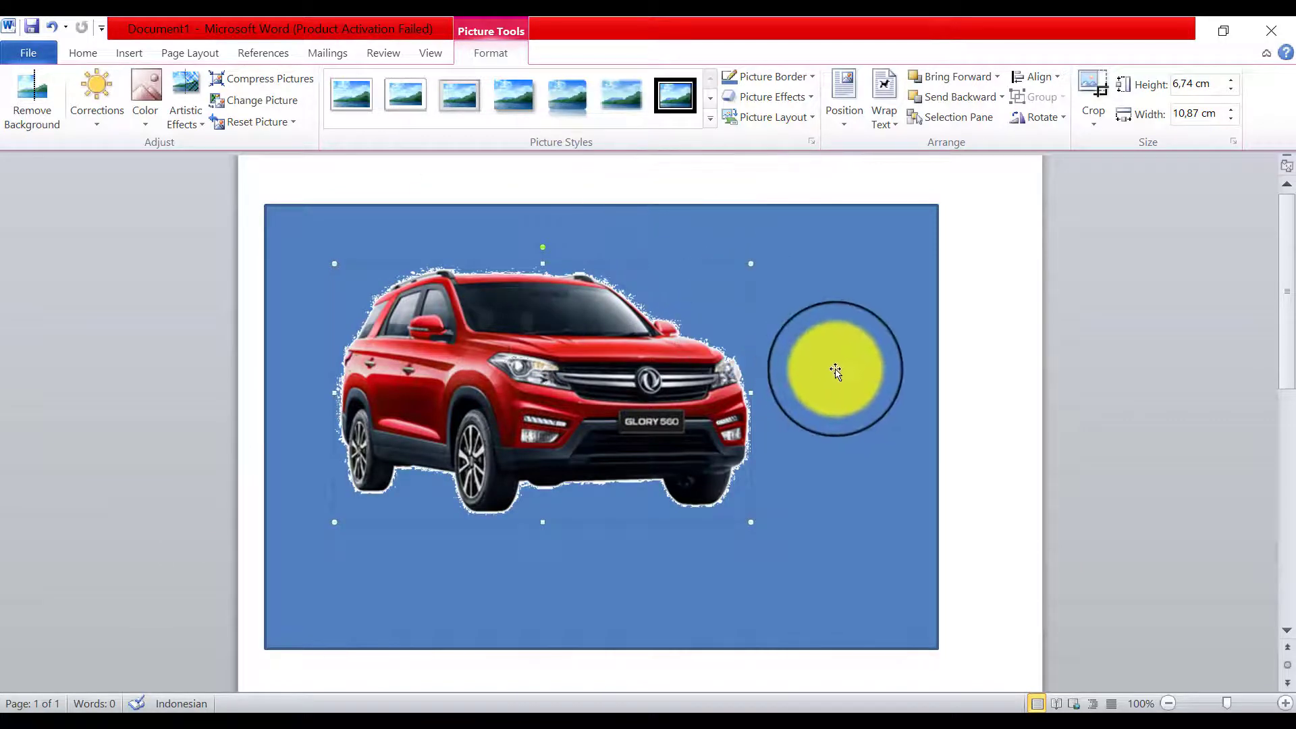
click(836, 370)
drag(578, 425, 506, 437)
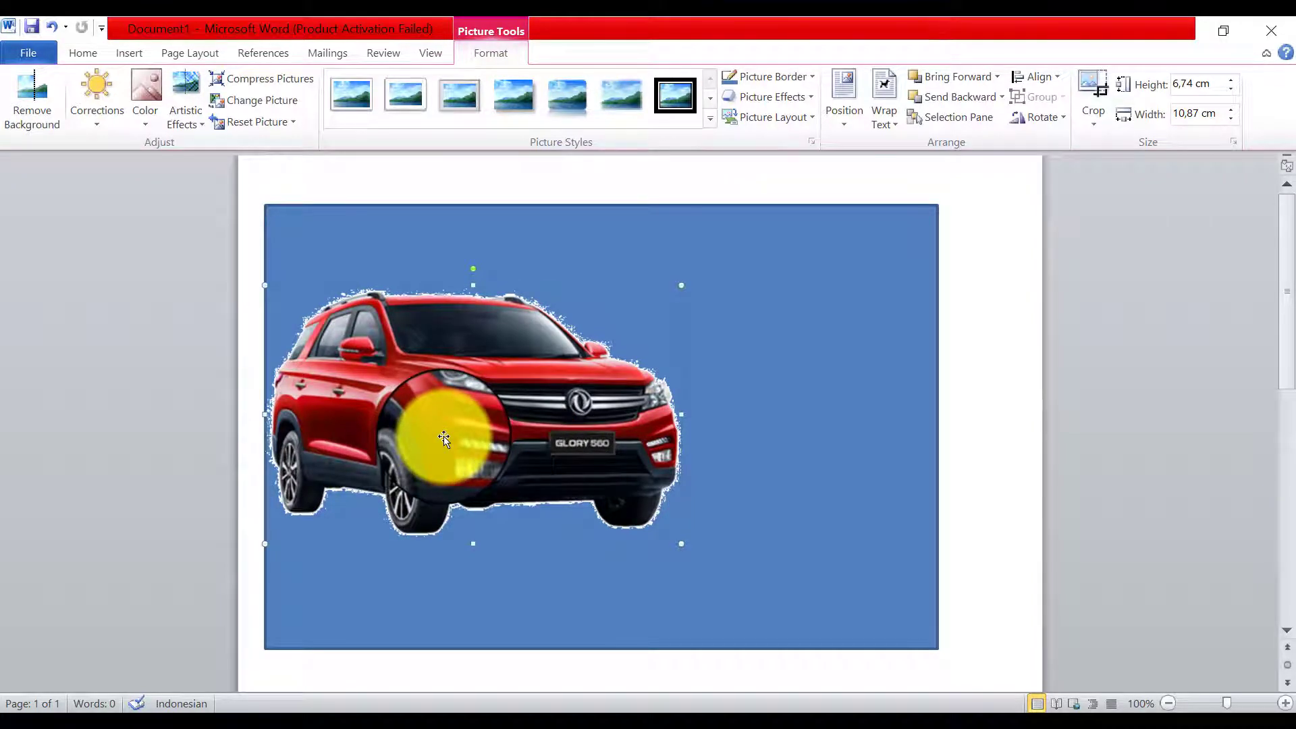
Duplicate the red car, mirror the copy horizontally by pulling its left edge past its right edge, and place it nose to nose with the original.
key(ctrl+v)
drag(407, 447, 640, 452)
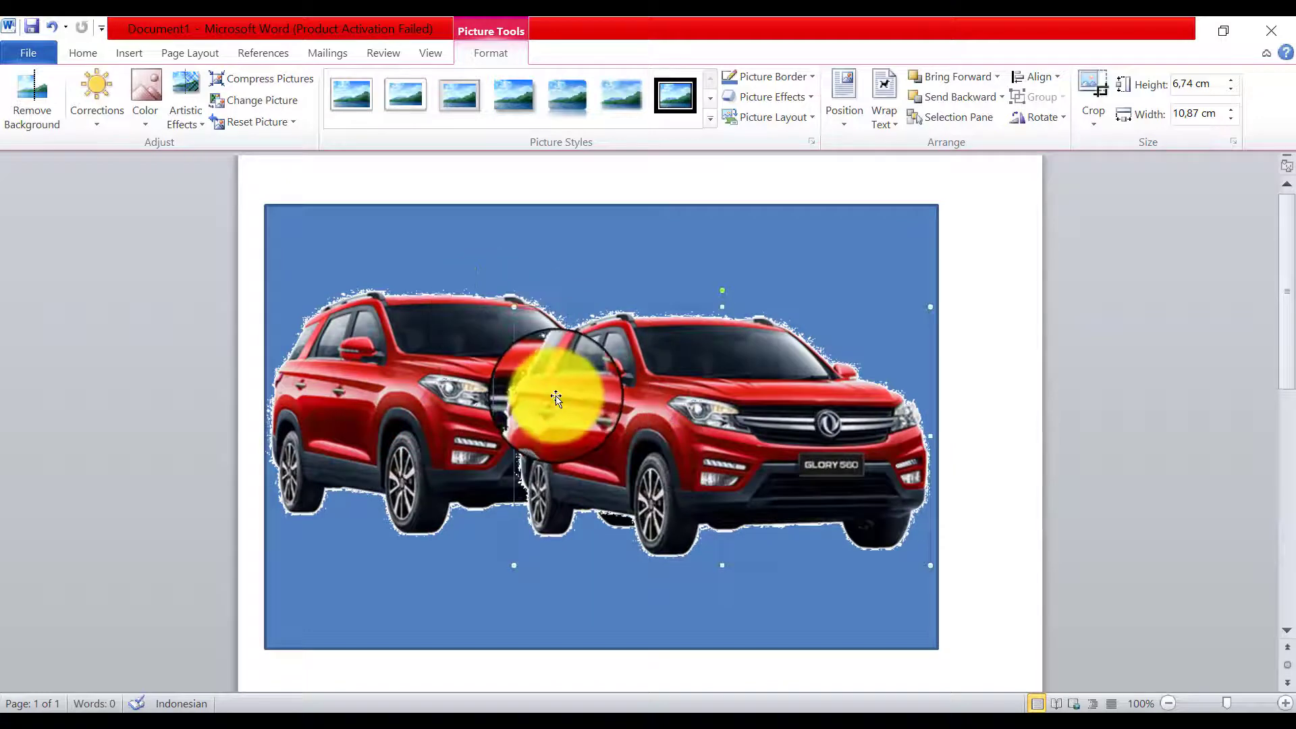
drag(511, 435, 1227, 435)
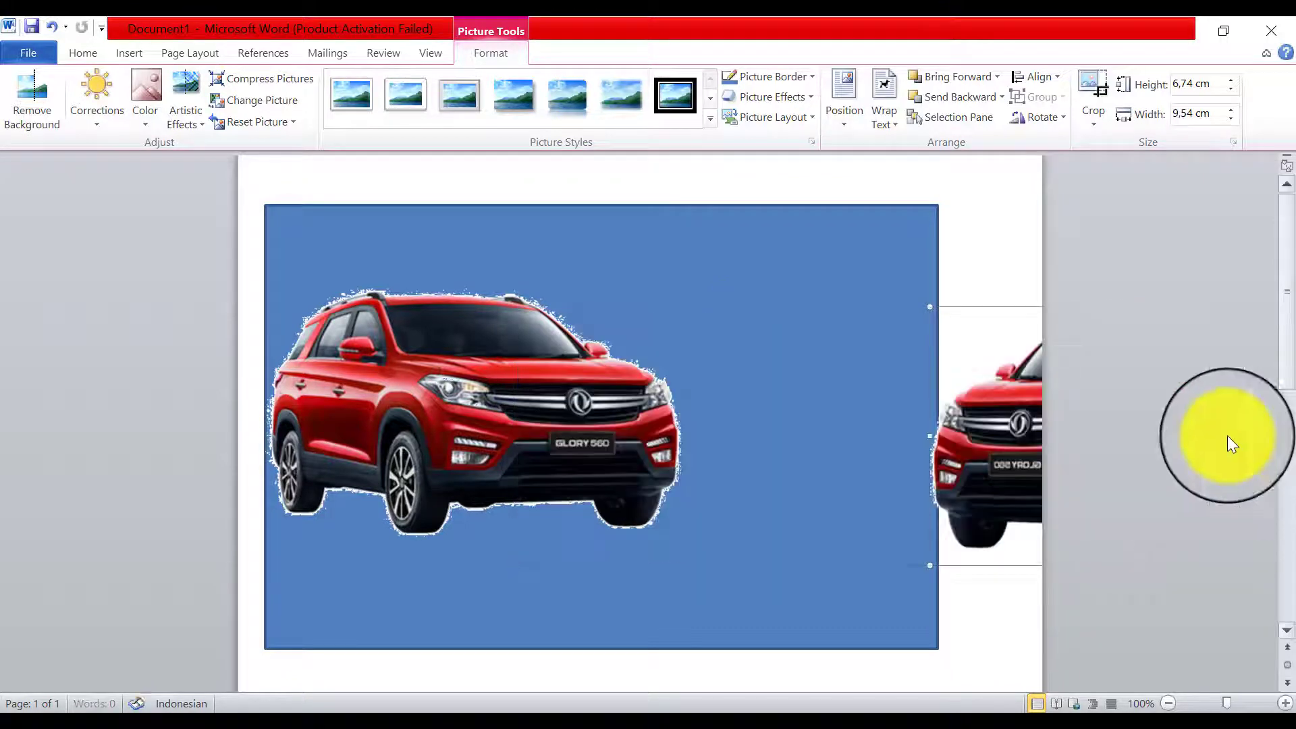
drag(844, 462, 734, 460)
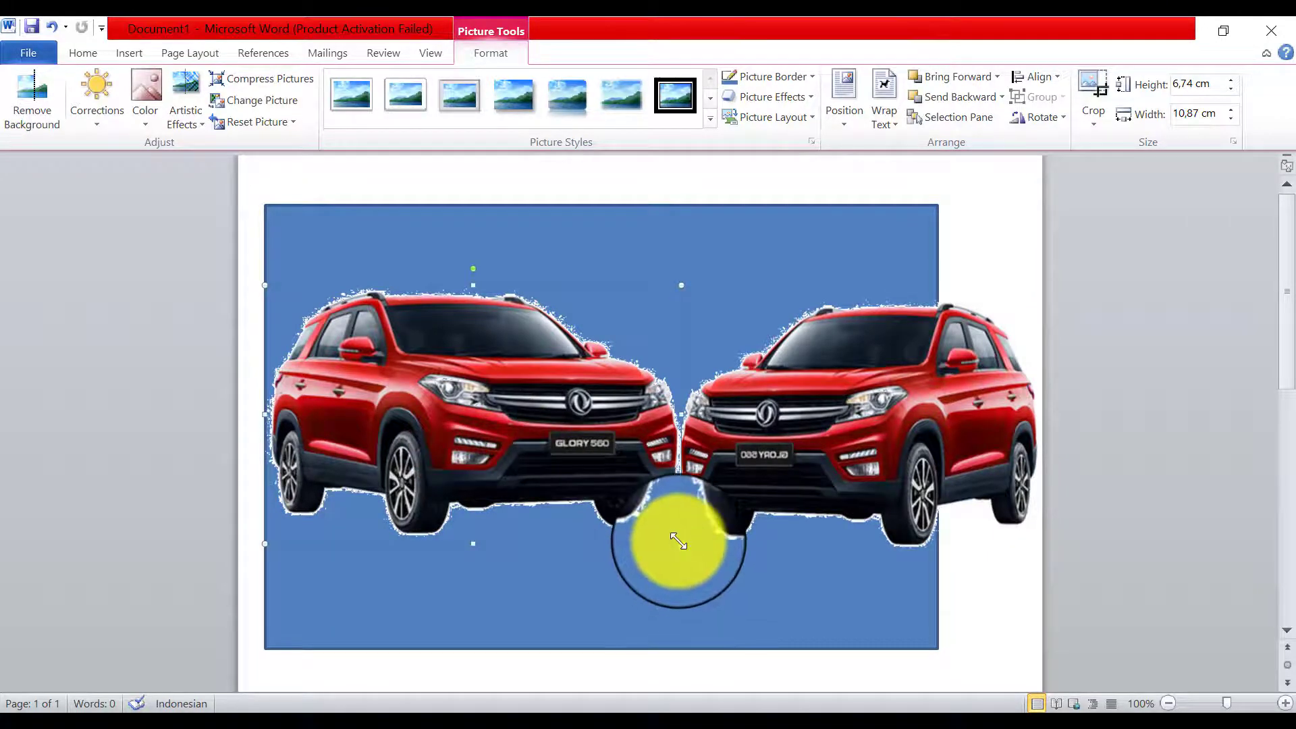
Shrink the unmirrored car to about 4,96 by 7,99 cm and move the mirrored car fully inside the blue rectangle.
drag(678, 541, 536, 474)
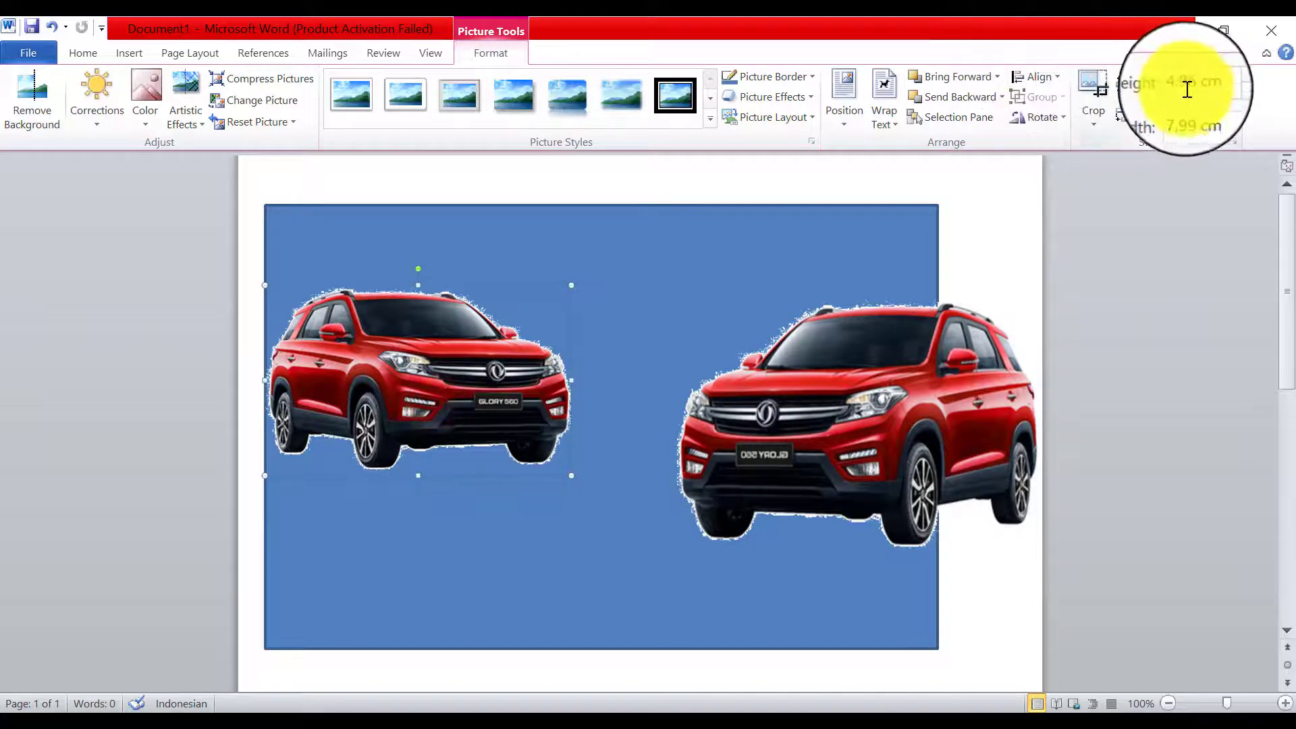
drag(905, 399, 759, 376)
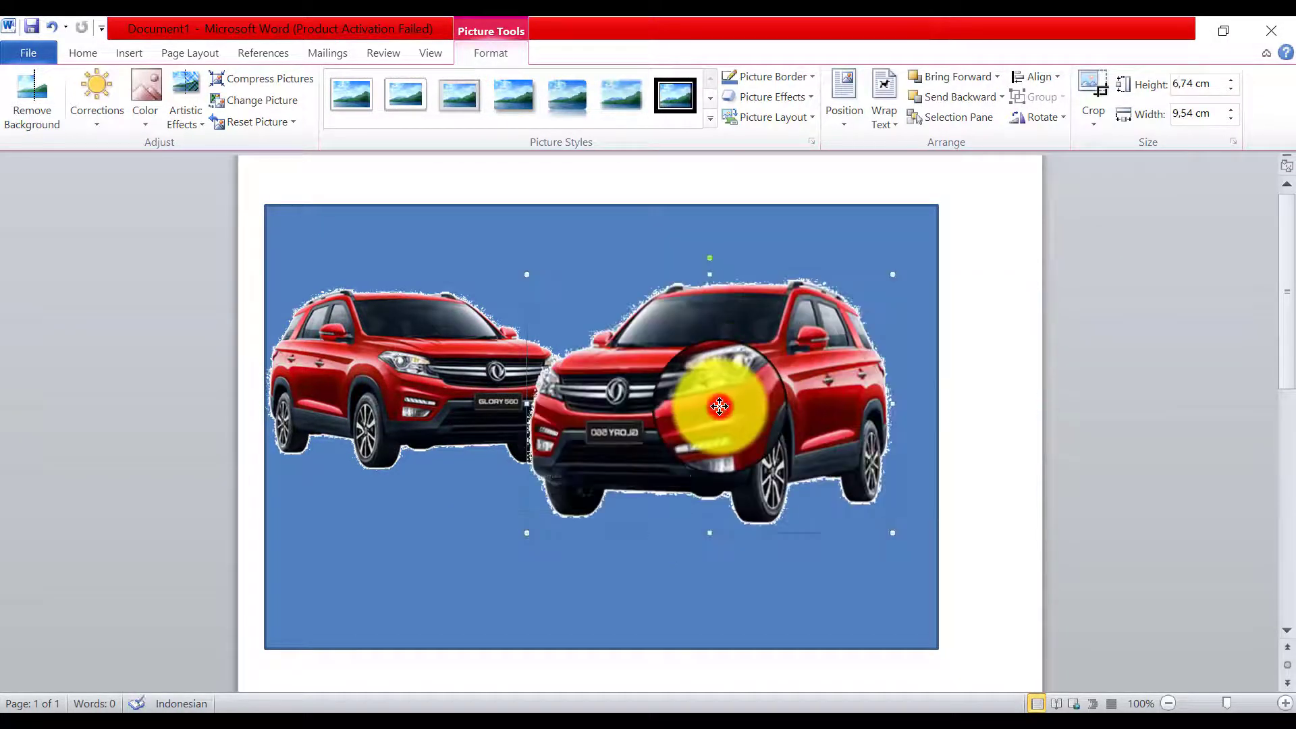
Unlock the mirrored car's aspect ratio, set its height to 4,96 cm and width to 7,9 cm, and place it level with the unmirrored car.
click(1234, 142)
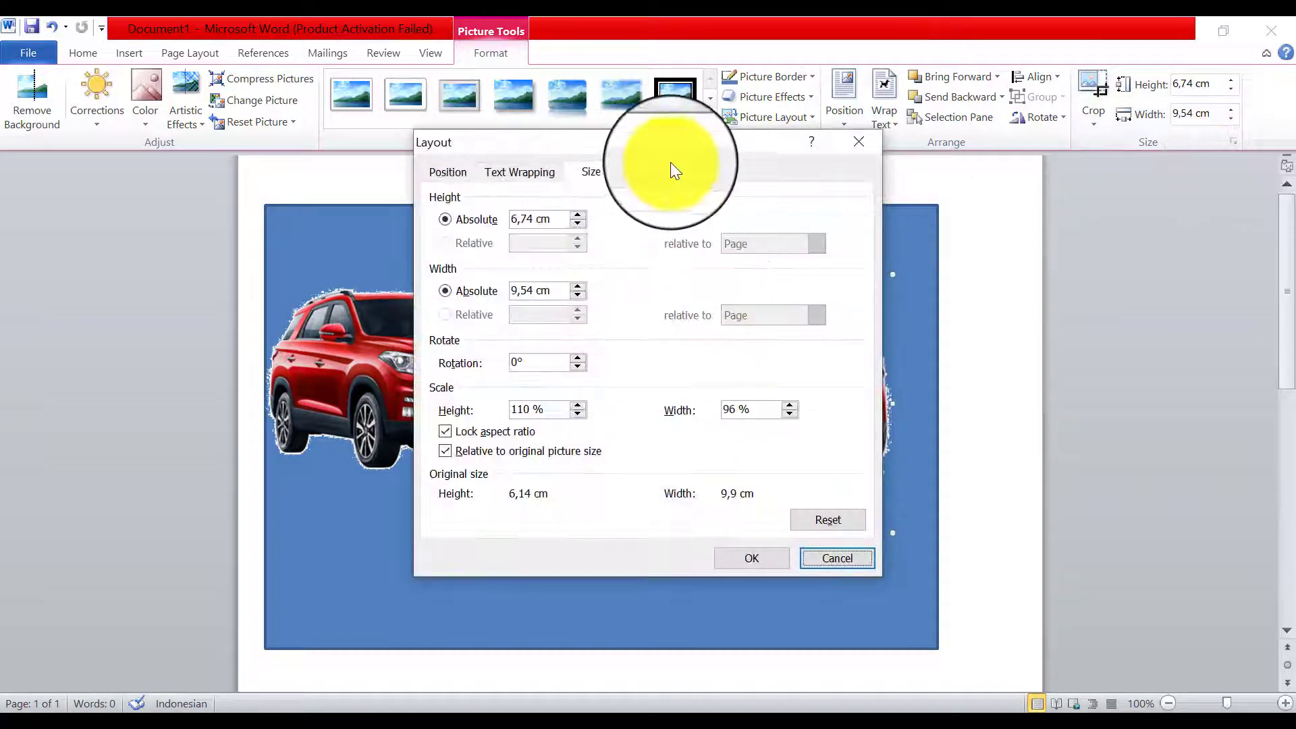
drag(654, 144, 944, 152)
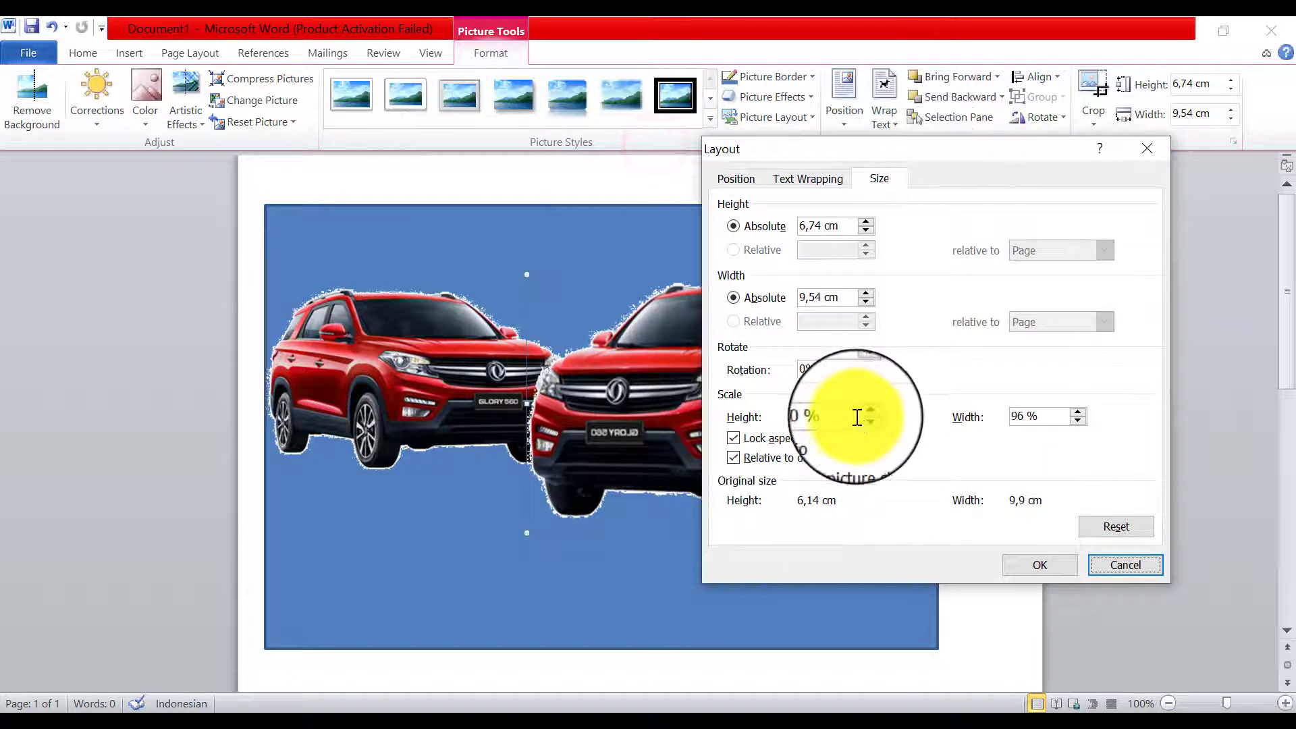
click(732, 439)
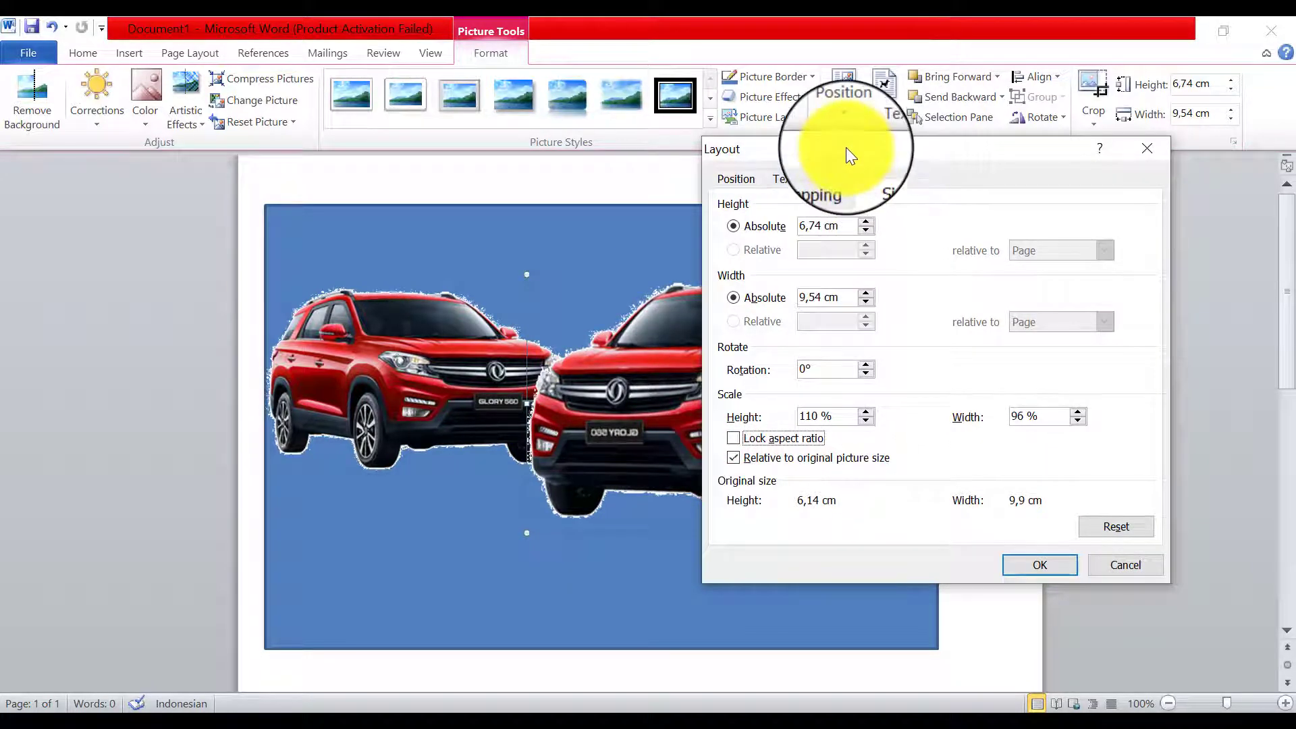
drag(845, 148, 987, 156)
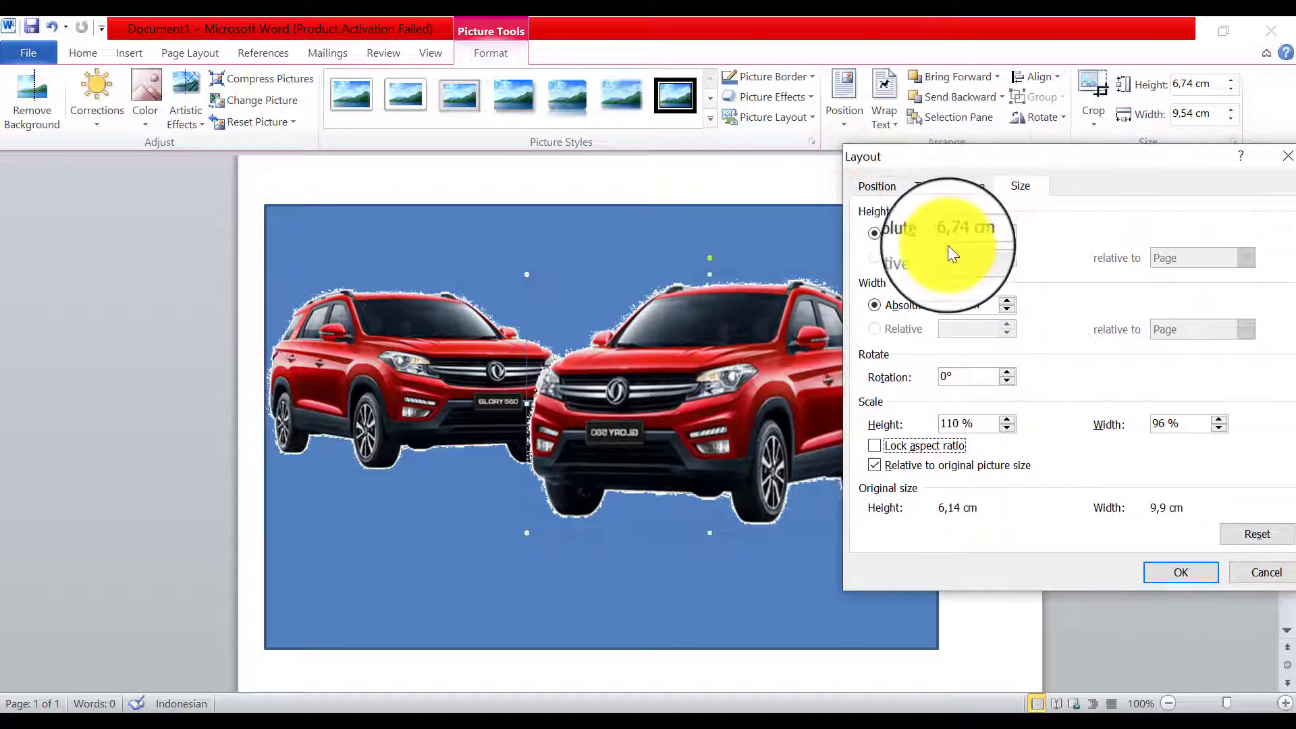
drag(963, 234, 914, 237)
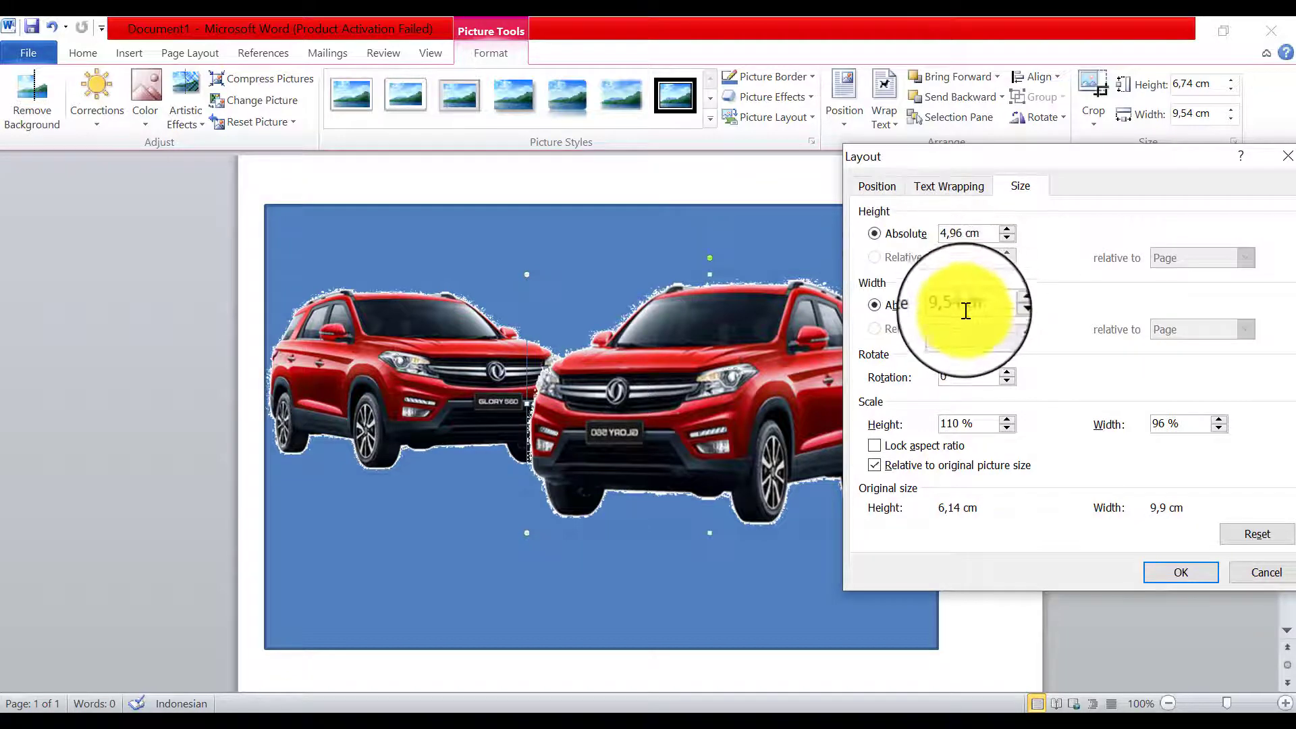
drag(982, 304, 927, 305)
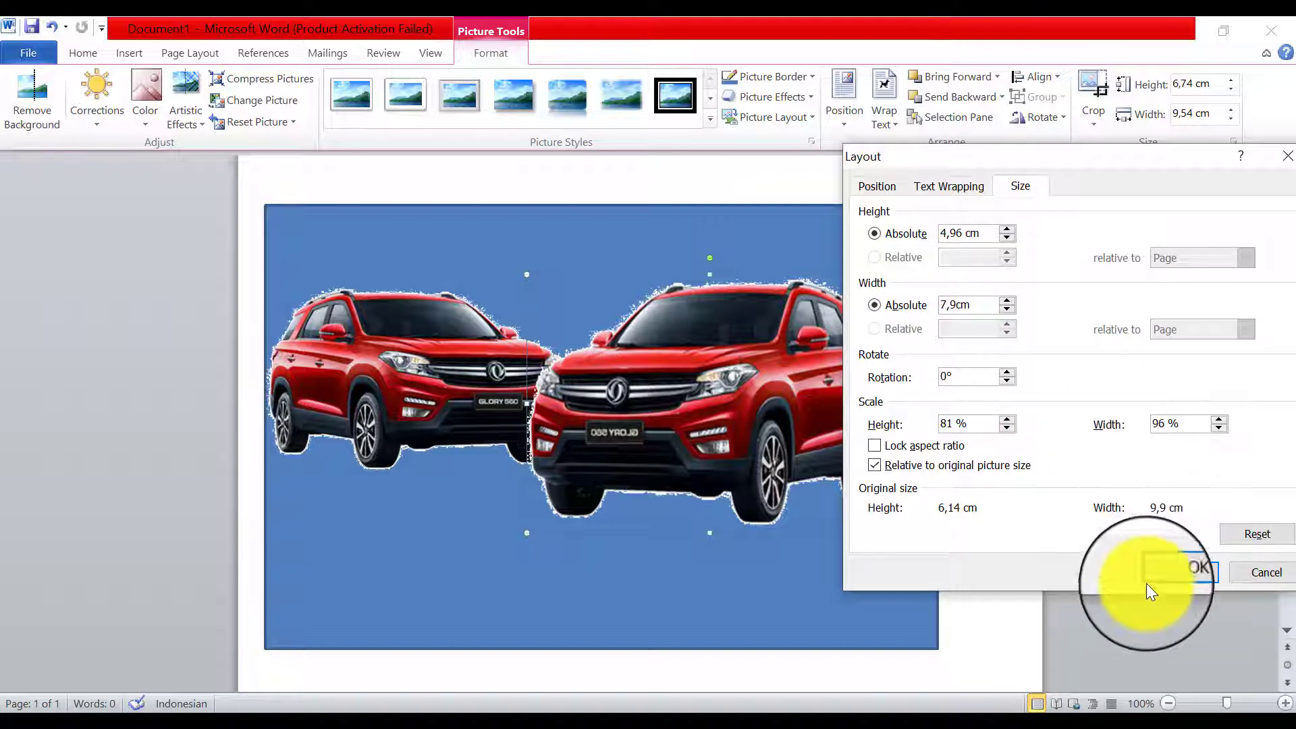
click(1172, 574)
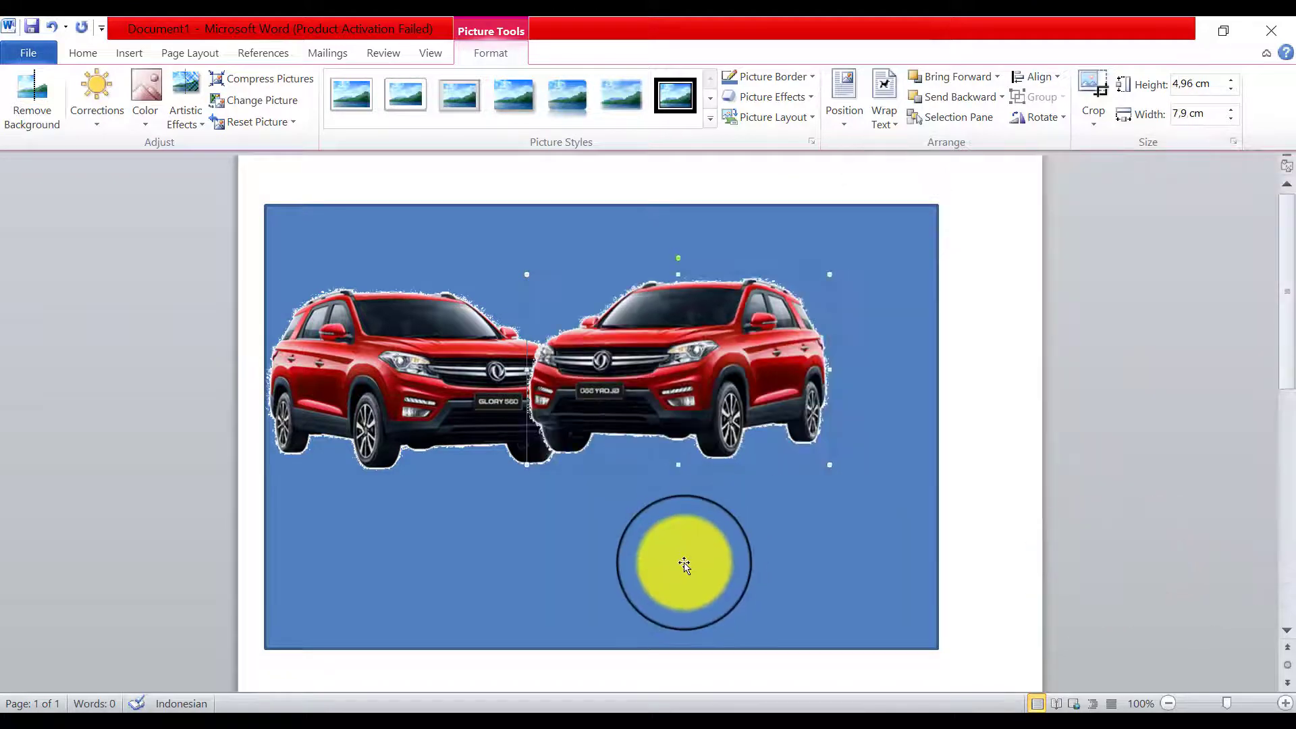
click(683, 563)
mouse_move(684, 427)
mouse_down()
mouse_move(738, 439)
mouse_move(716, 427)
mouse_move(727, 434)
mouse_up()
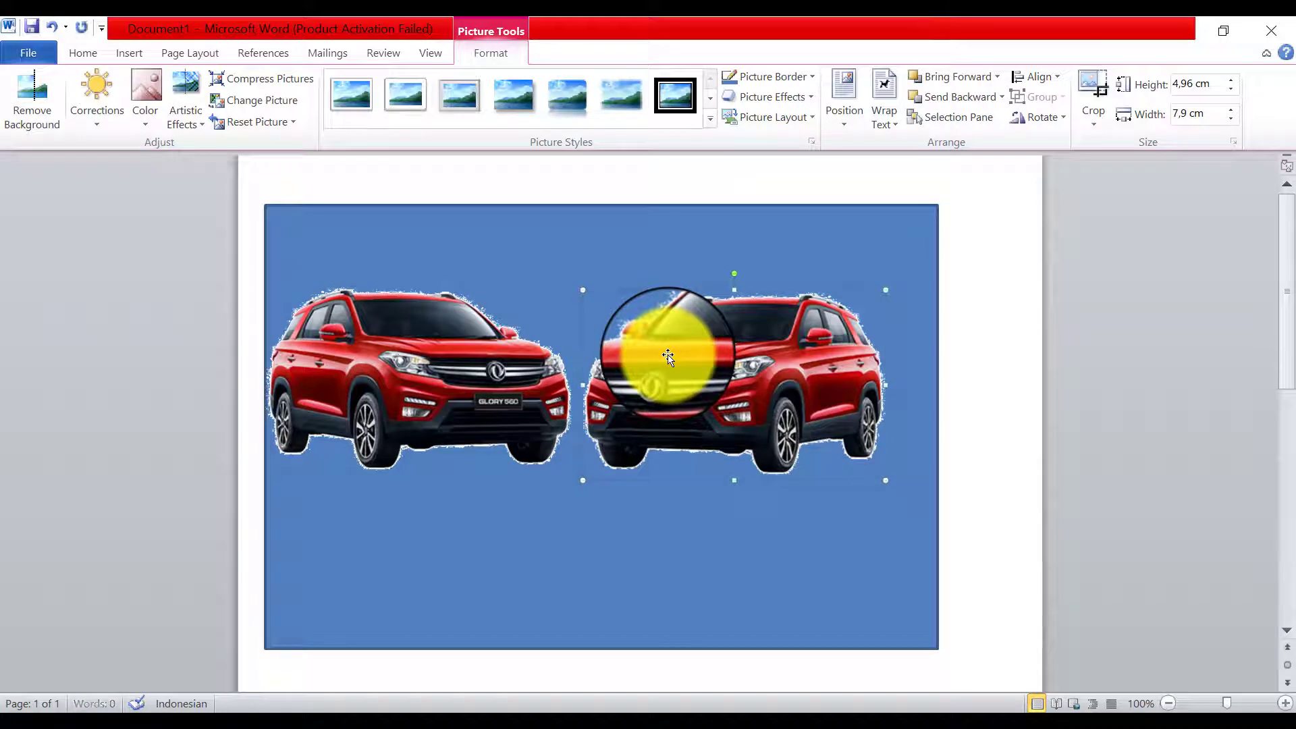
Duplicate the mirrored car and stack the two copies one above the other in the right half of the blue rectangle.
key(ctrl+v)
drag(752, 376, 747, 542)
drag(743, 427, 751, 352)
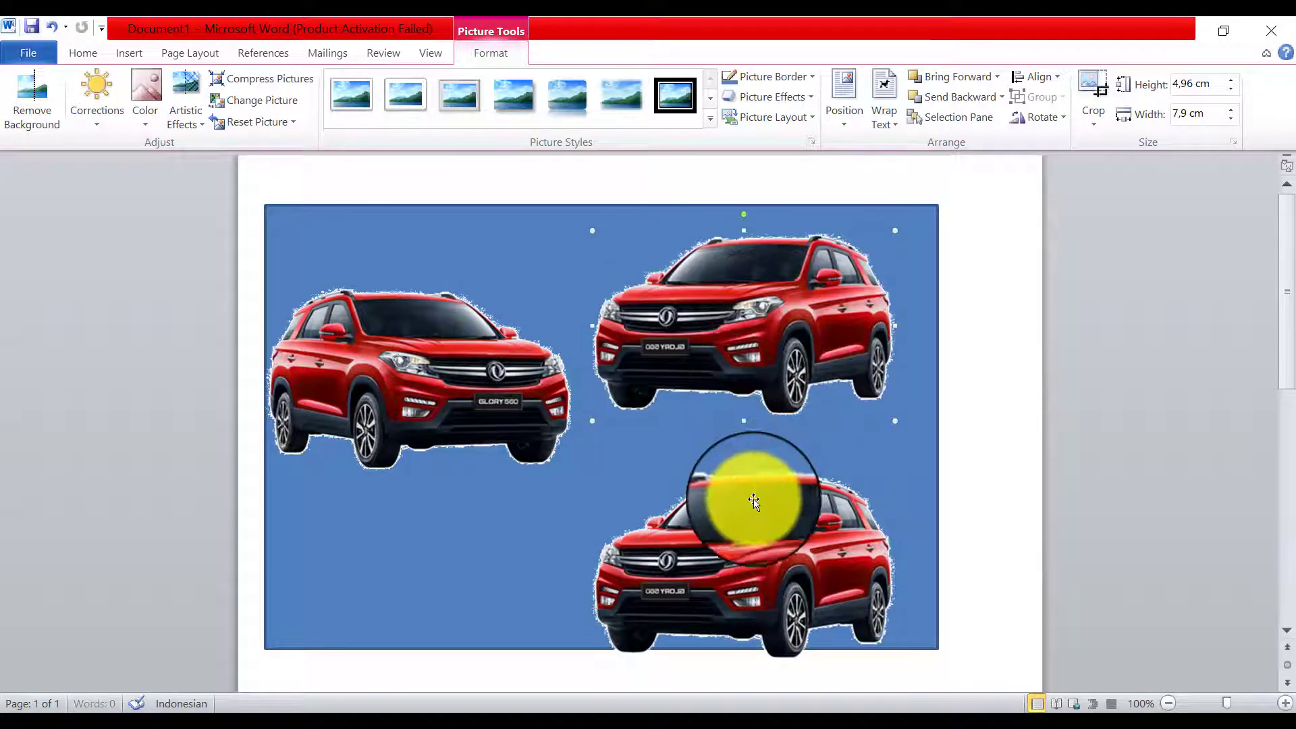
drag(752, 498, 751, 529)
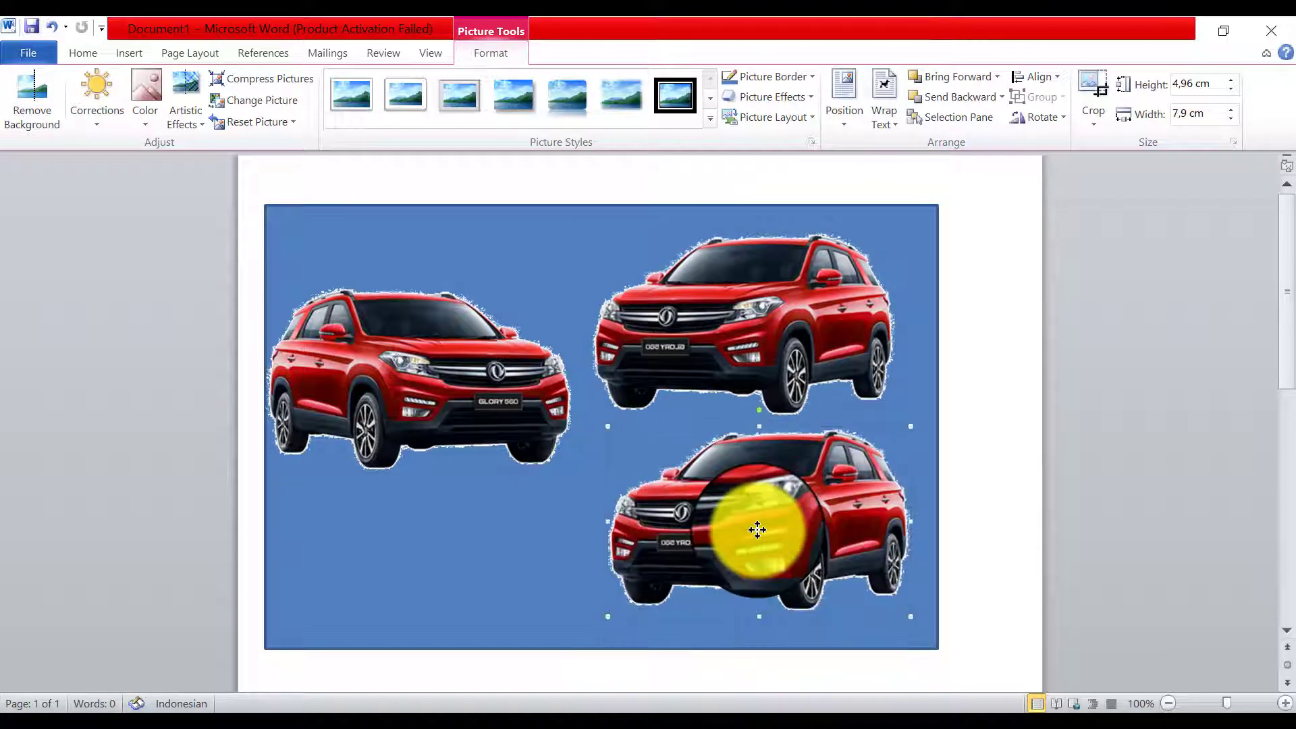
Apply the Pencil Grayscale artistic effect to the lower mirrored car and set its white background as the transparent color.
click(201, 128)
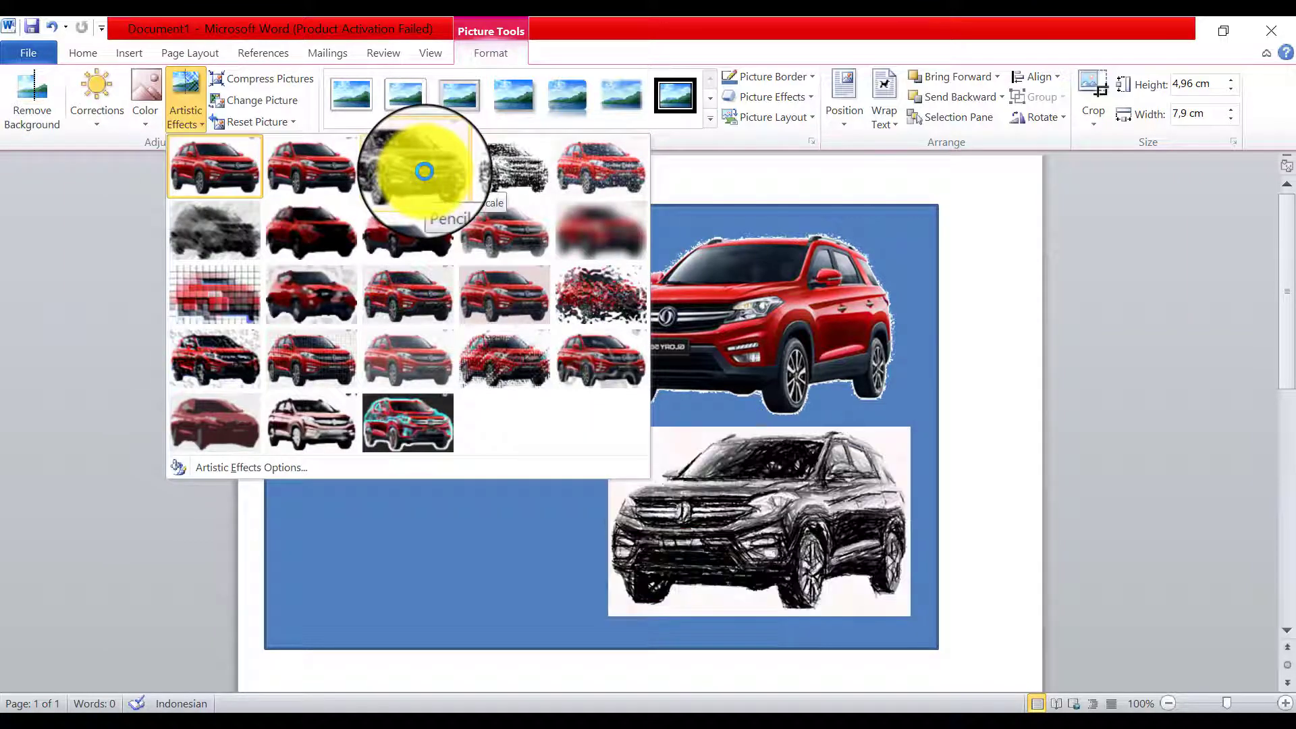
click(424, 172)
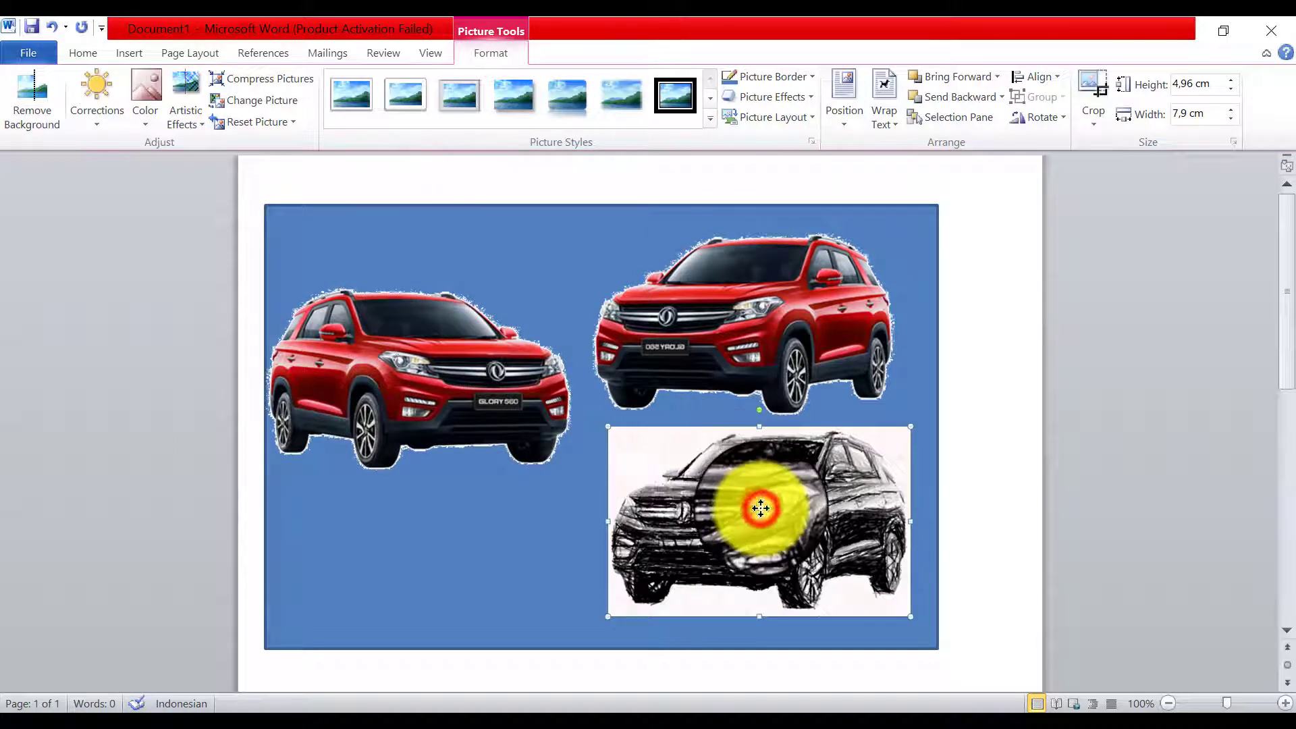
click(144, 127)
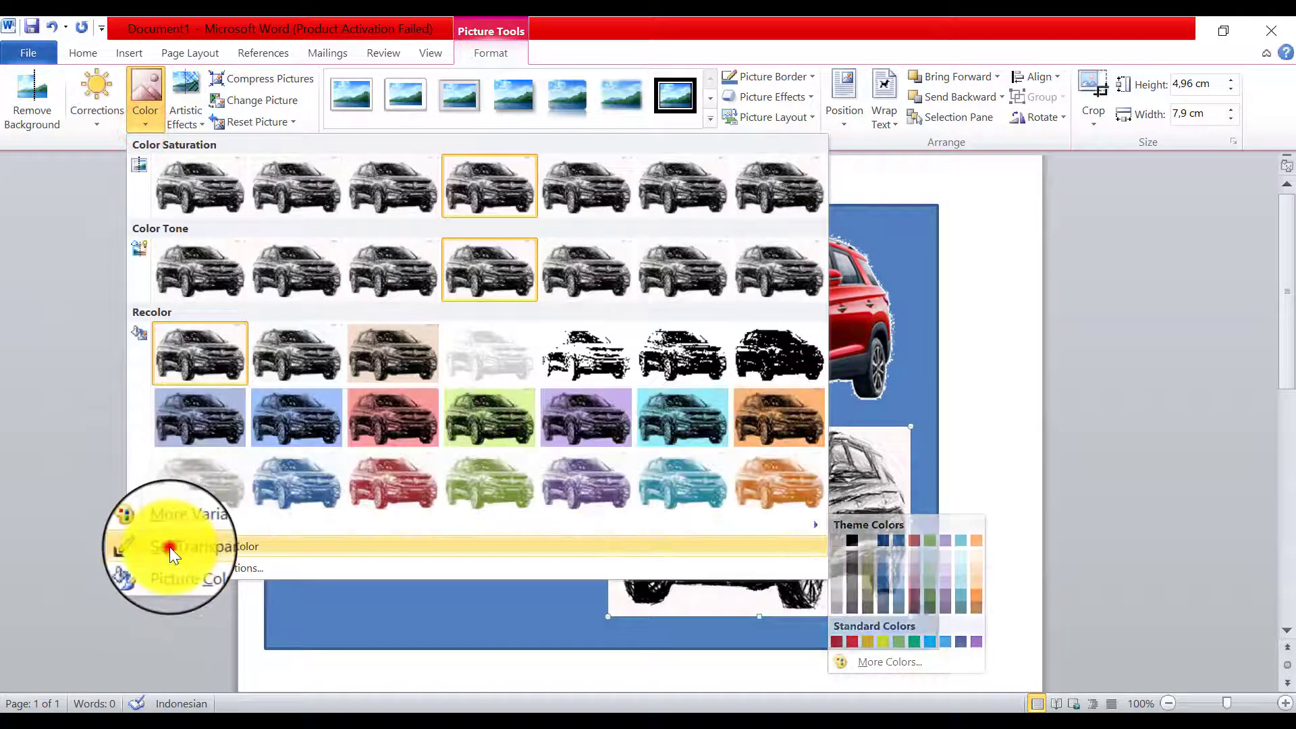
click(169, 547)
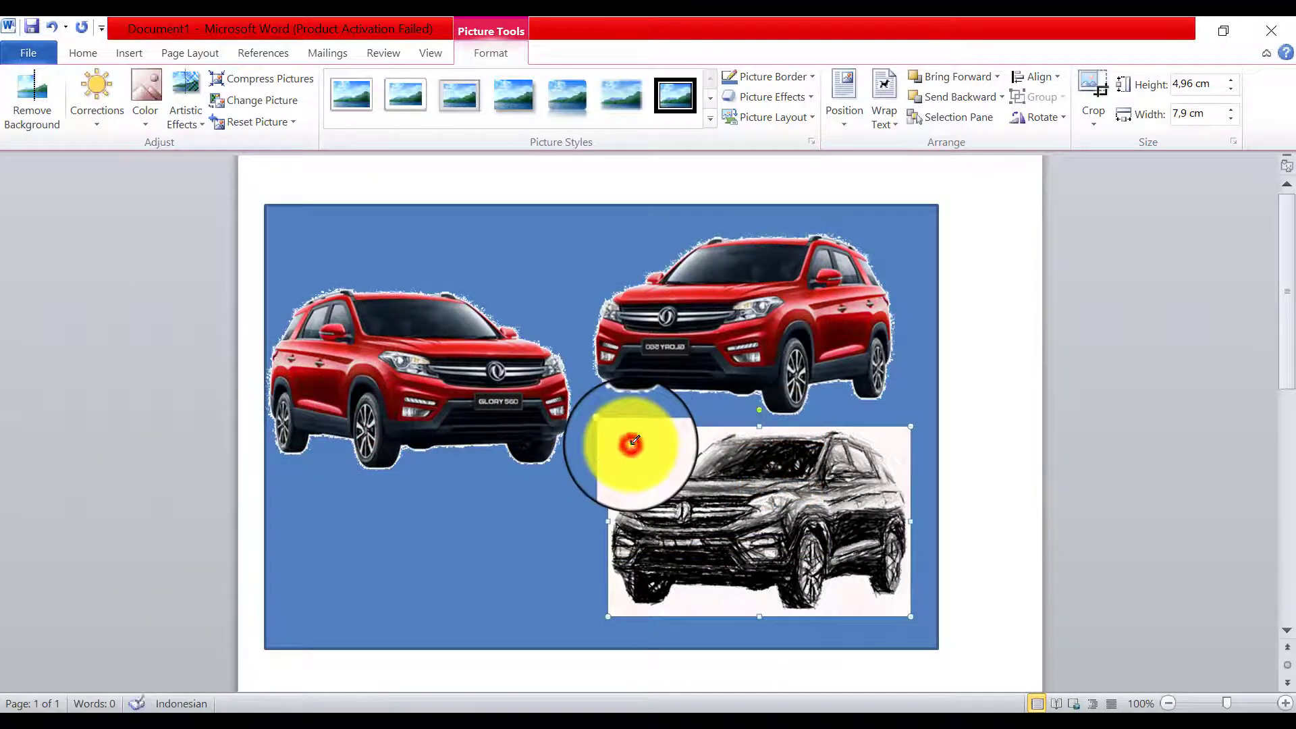
click(634, 441)
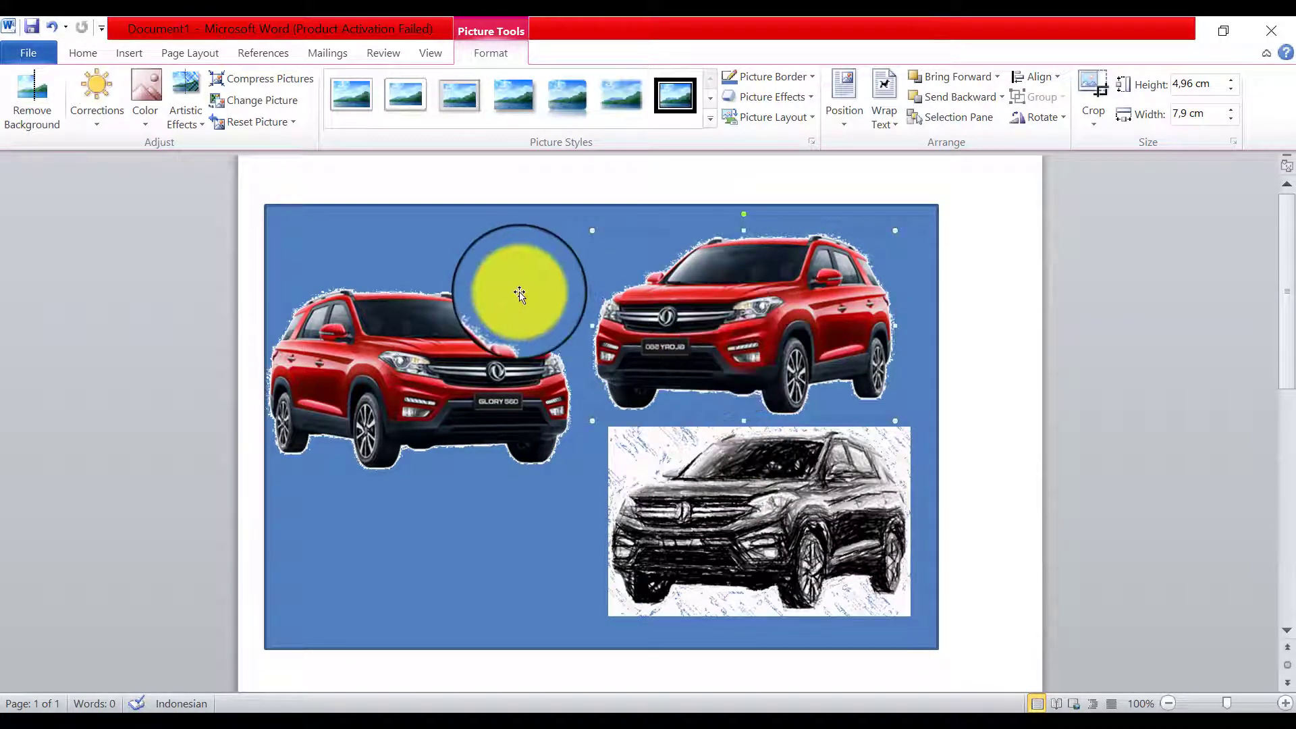
Apply the Glow Edges artistic effect to the upper mirrored car.
click(183, 127)
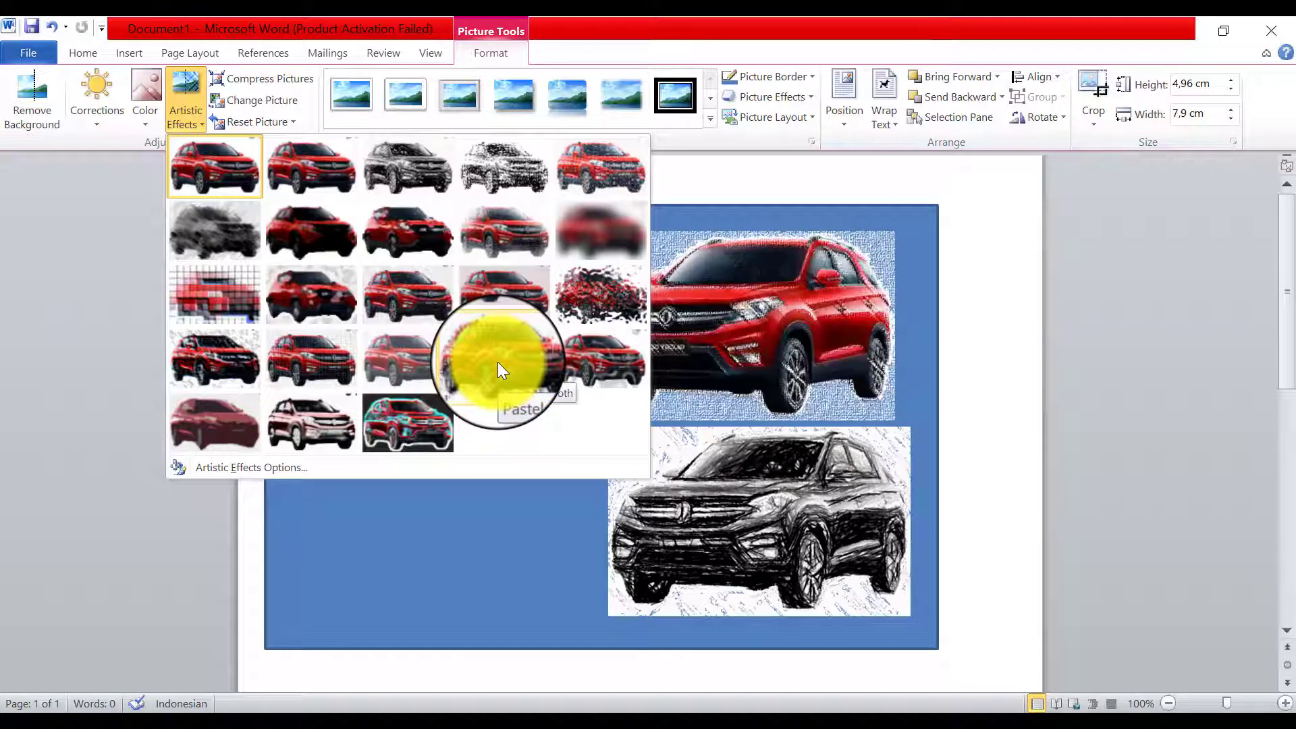
click(417, 427)
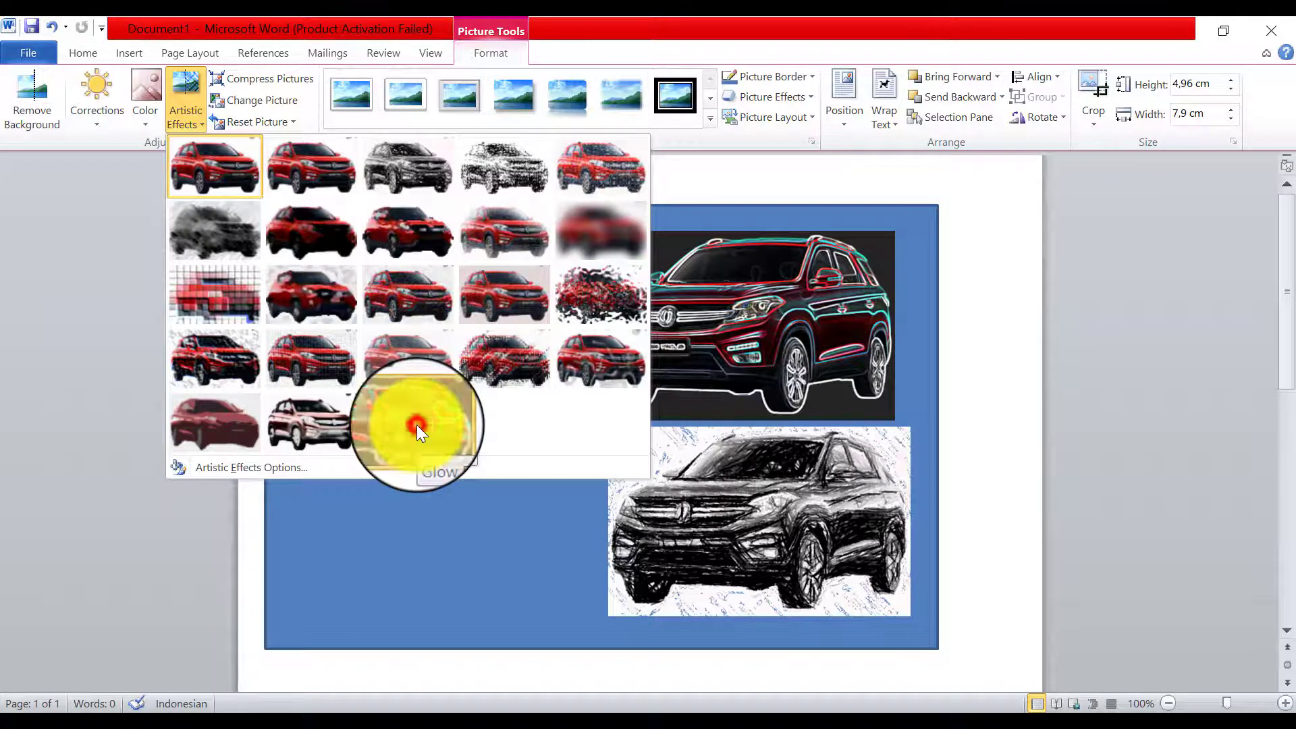
click(920, 297)
click(732, 326)
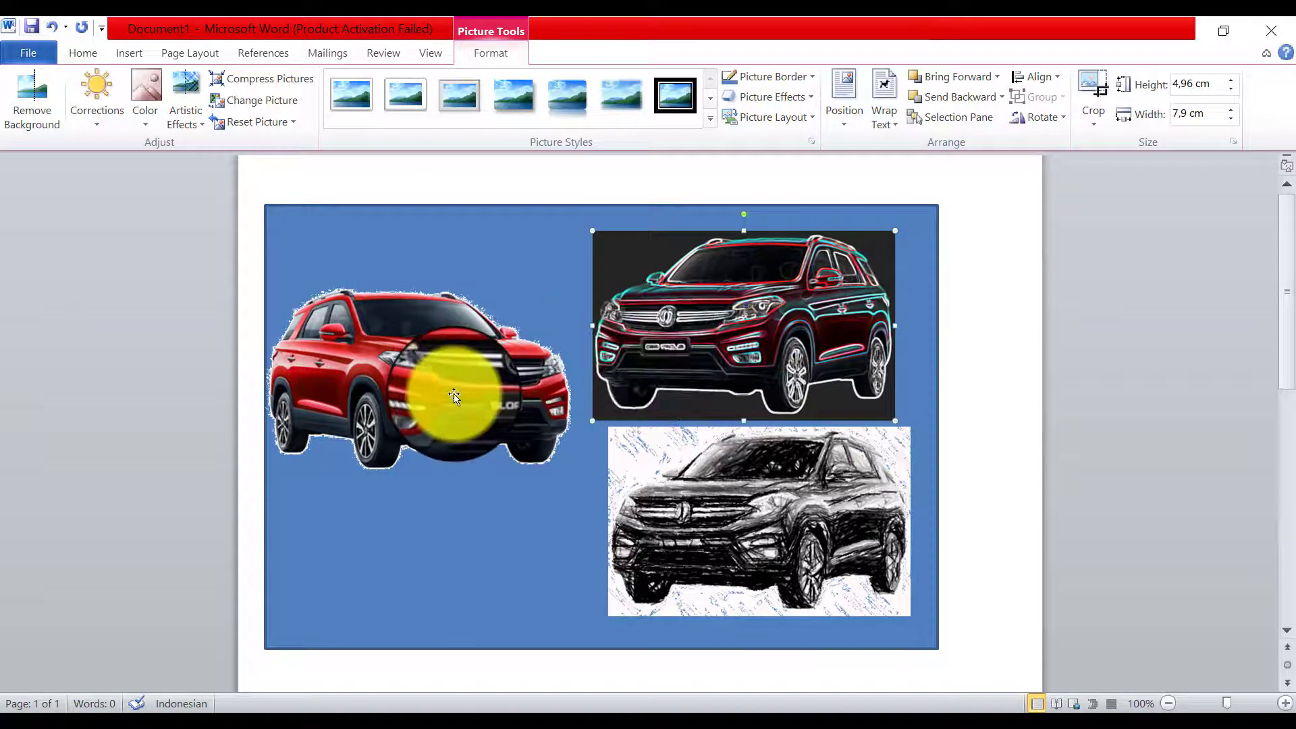
Duplicate the unmirrored red car, place the copy below it, and move the original up to the rectangle's upper left corner.
key(ctrl+v)
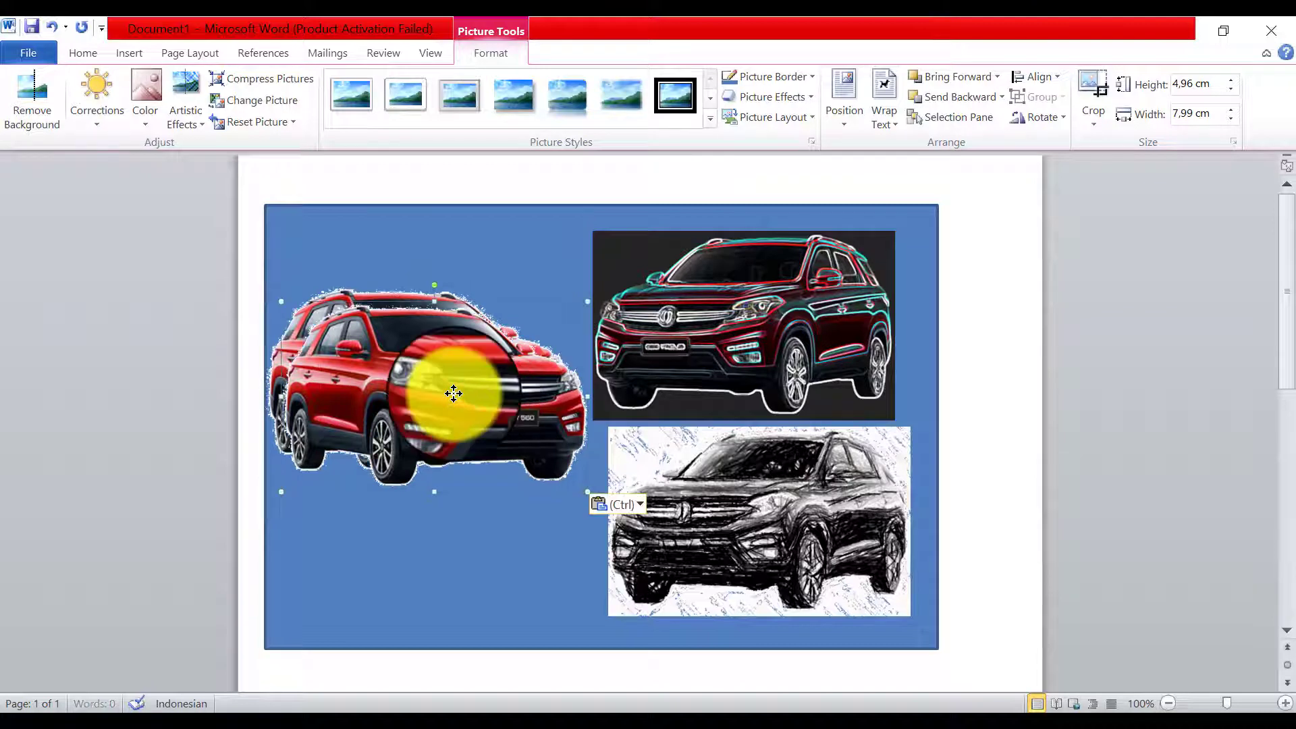
drag(453, 394, 453, 535)
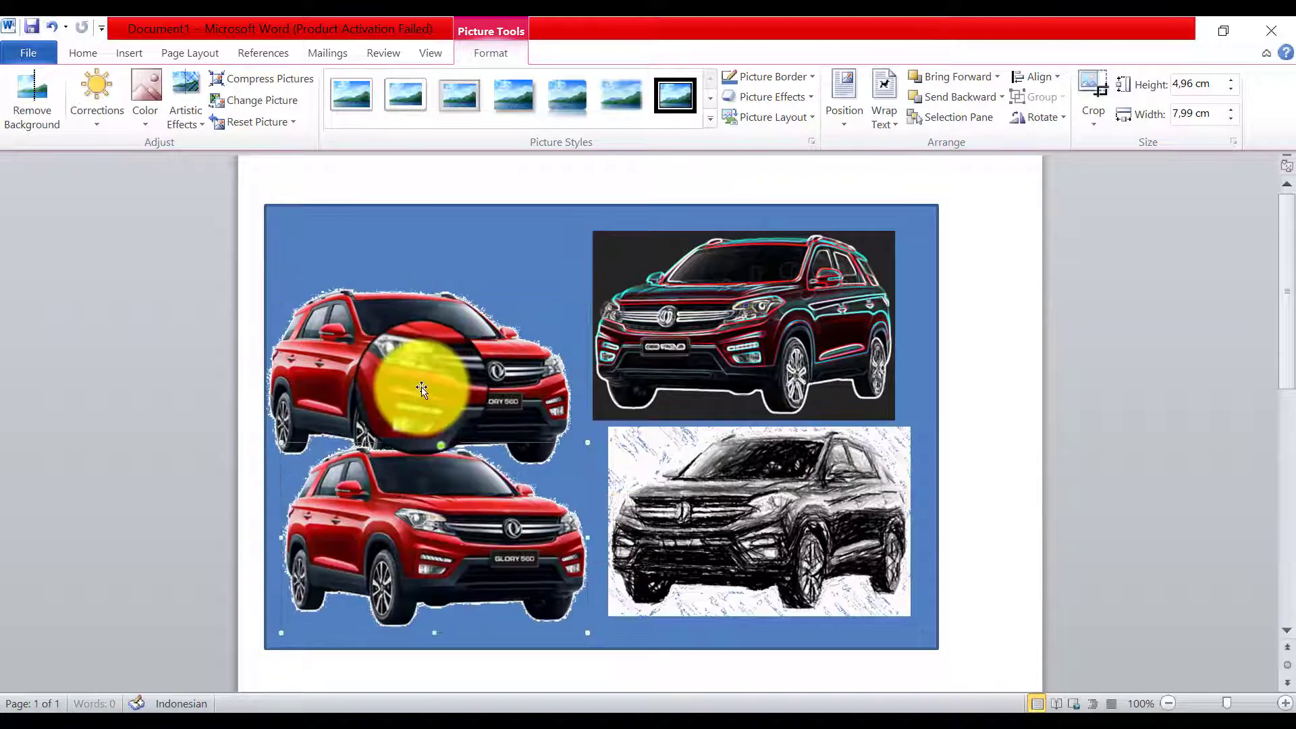
drag(412, 409, 420, 338)
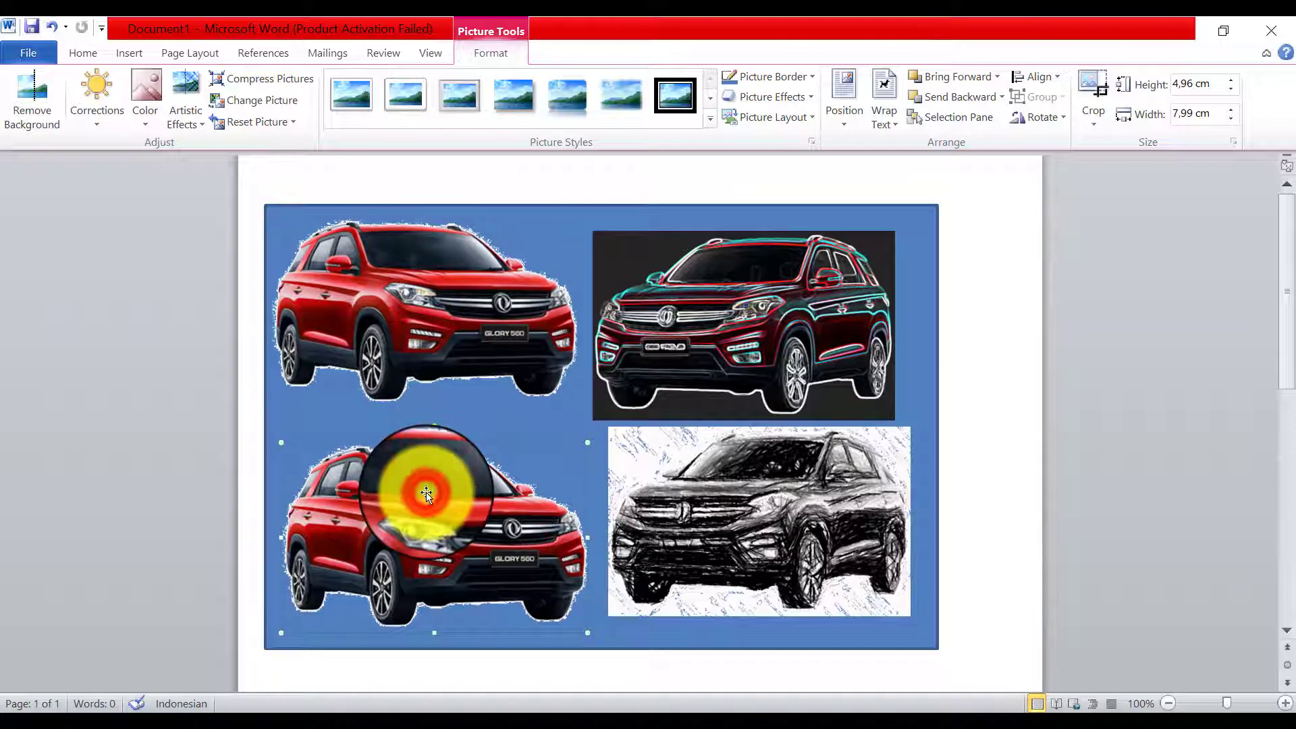
Open the 3-D Rotation picture effects for the lower unmirrored red car.
click(808, 99)
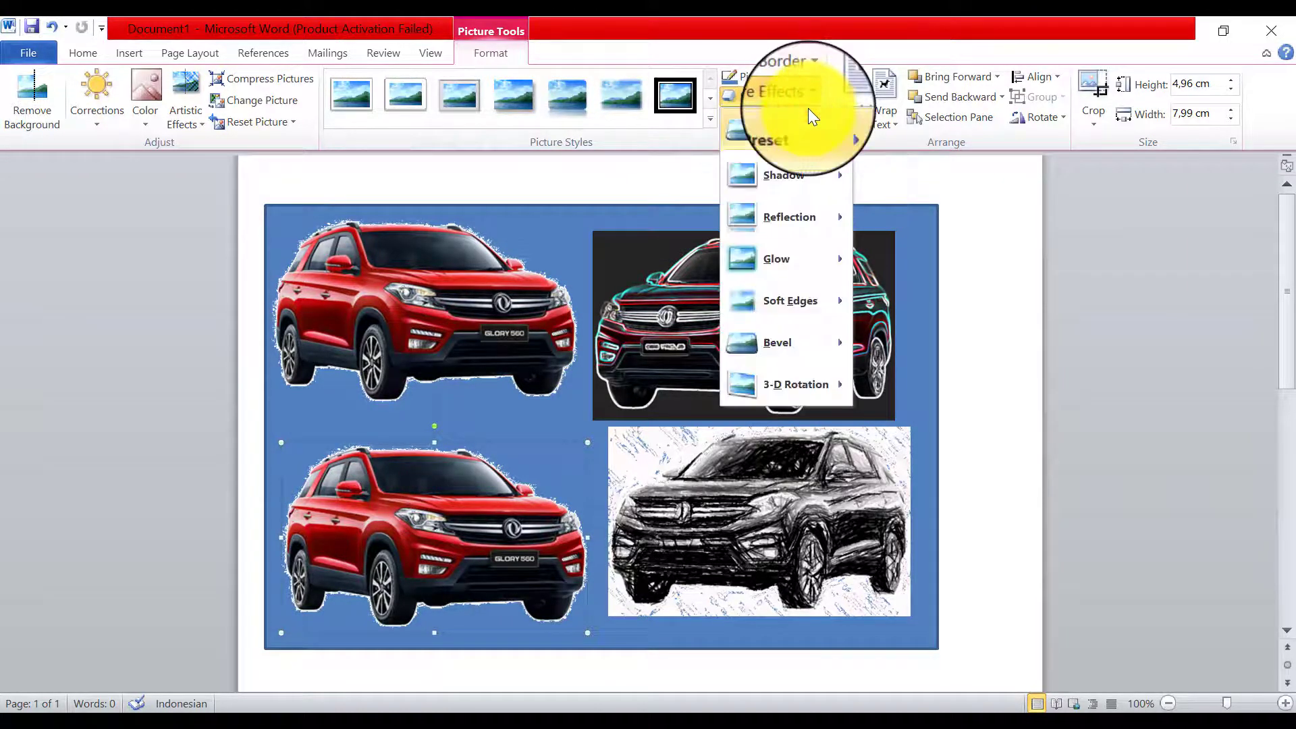
click(808, 382)
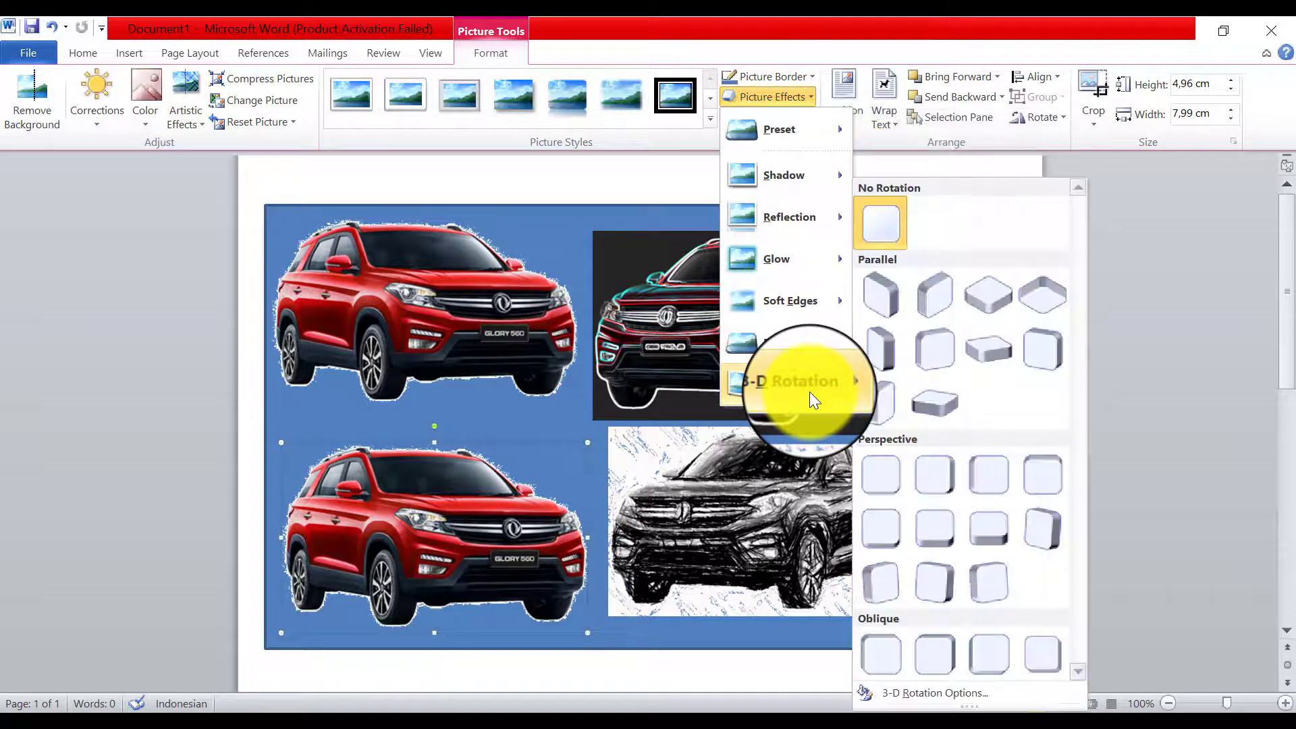